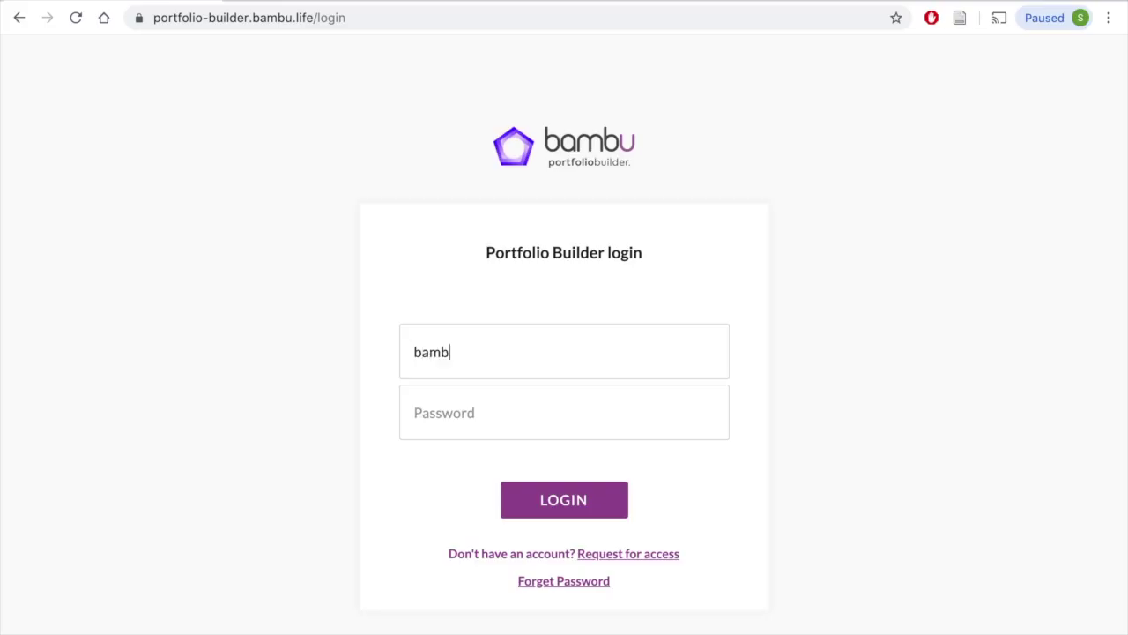
Step: Move to the password field and enter the account password to sign in
{"action": "key", "text": "Tab"}
{"action": "type", "text": "•••••••••"}
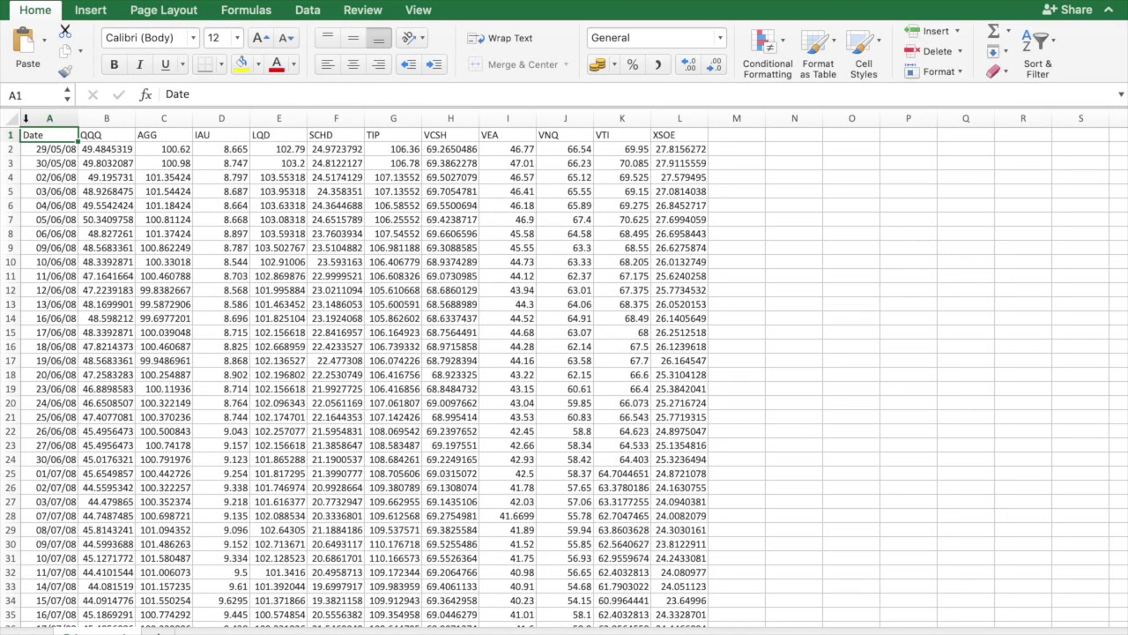
{"action": "left_click_drag", "start_coordinate": [30, 138], "coordinate": [692, 134]}
{"action": "key", "text": "ctrl+shift+Down"}
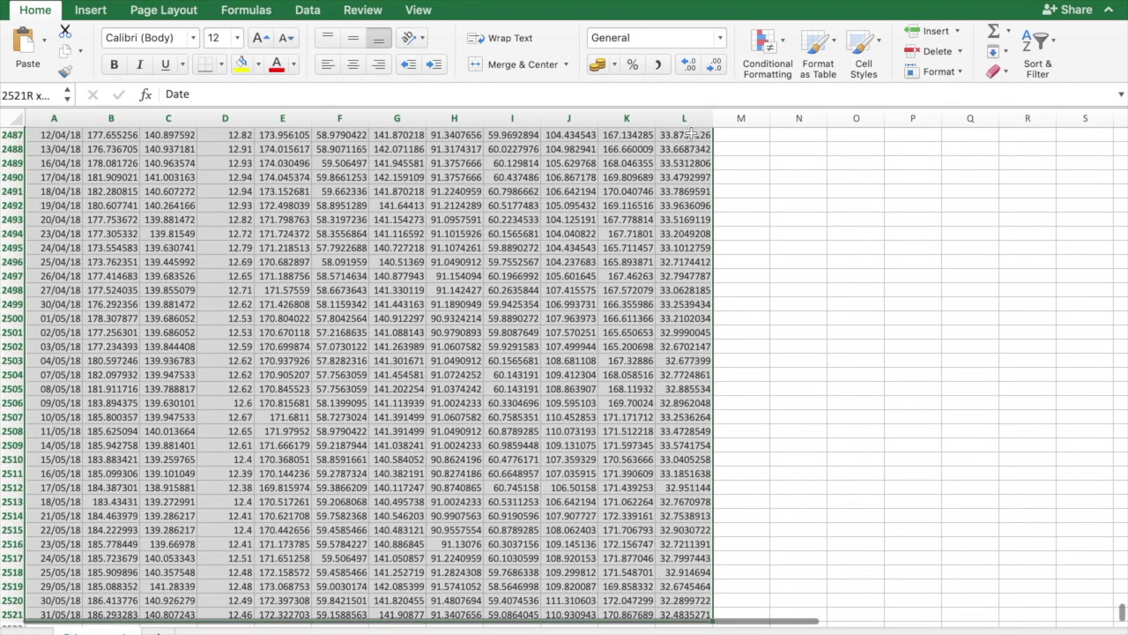
{"action": "key", "text": "ctrl+shift+Up"}
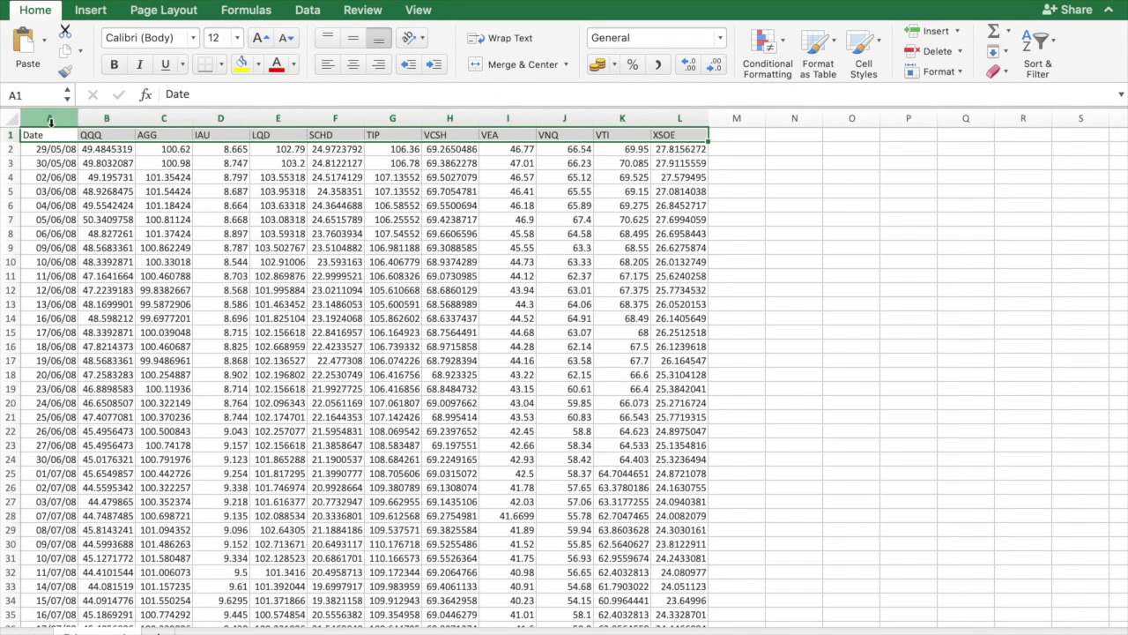
{"action": "left_click", "coordinate": [49, 120]}
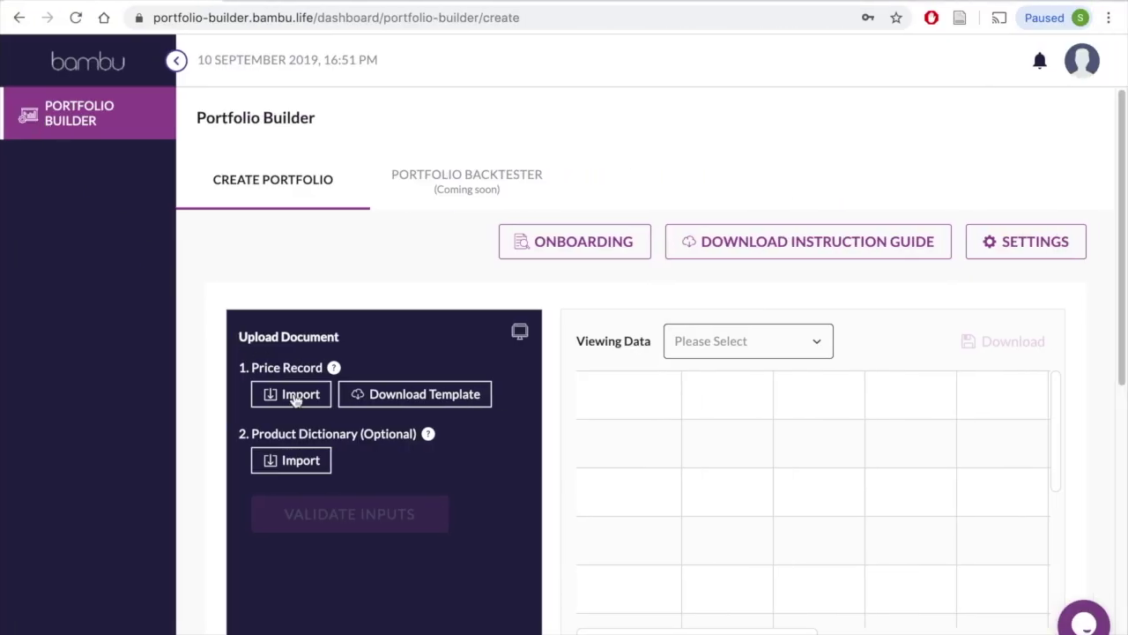
Step: Import Price records.csv as the price record, then return to the Excel fund sheet
{"action": "left_click", "coordinate": [297, 398]}
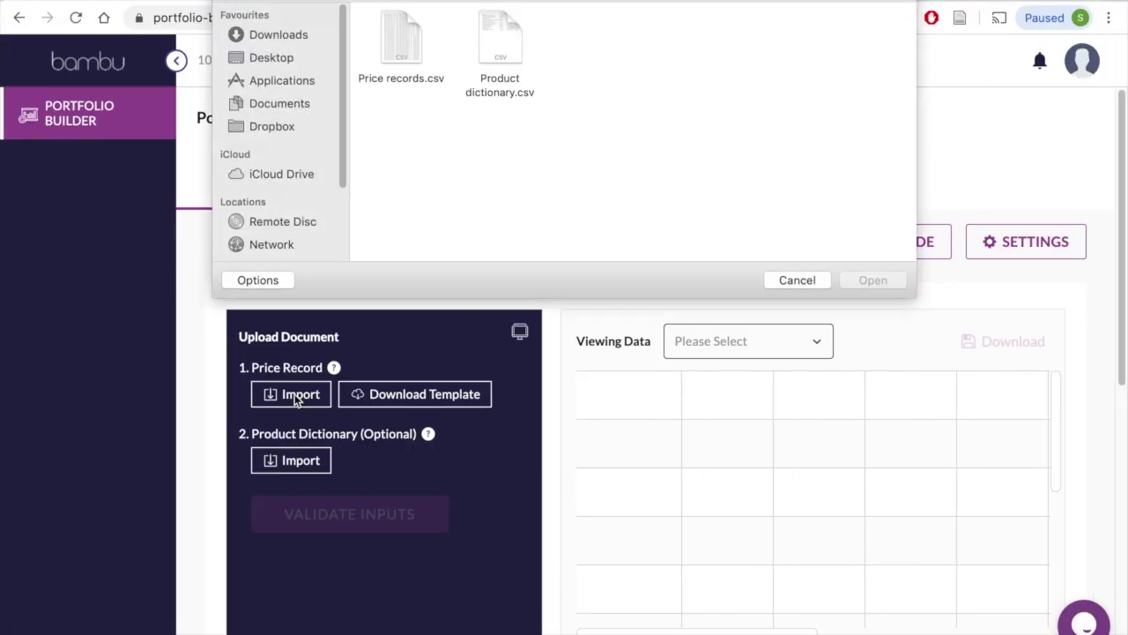
{"action": "left_click", "coordinate": [396, 33]}
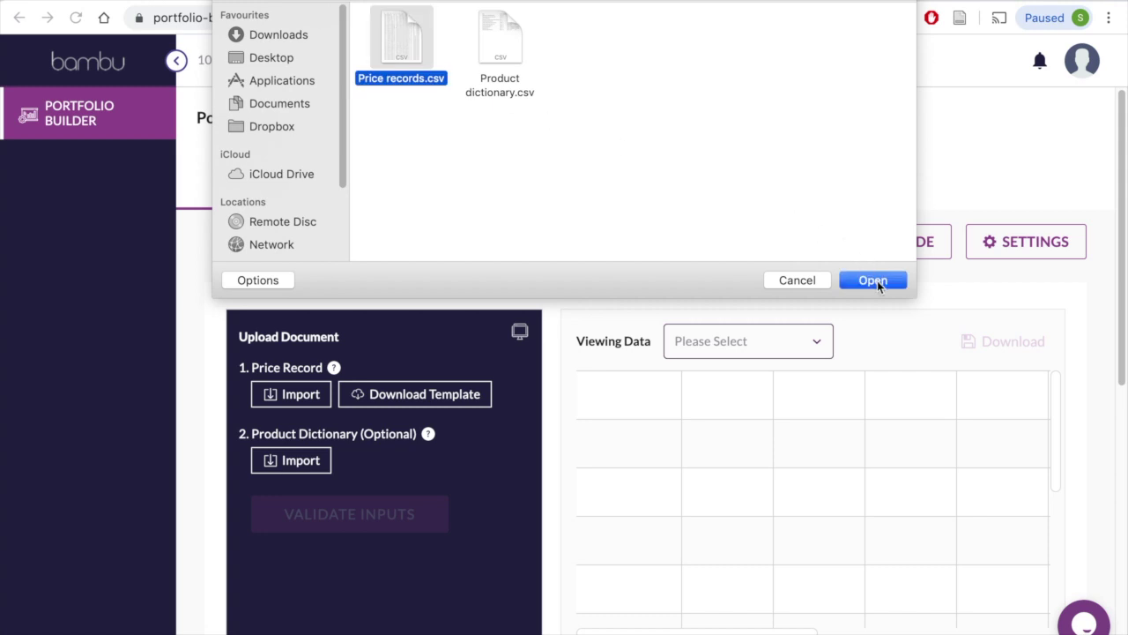
{"action": "left_click", "coordinate": [873, 280]}
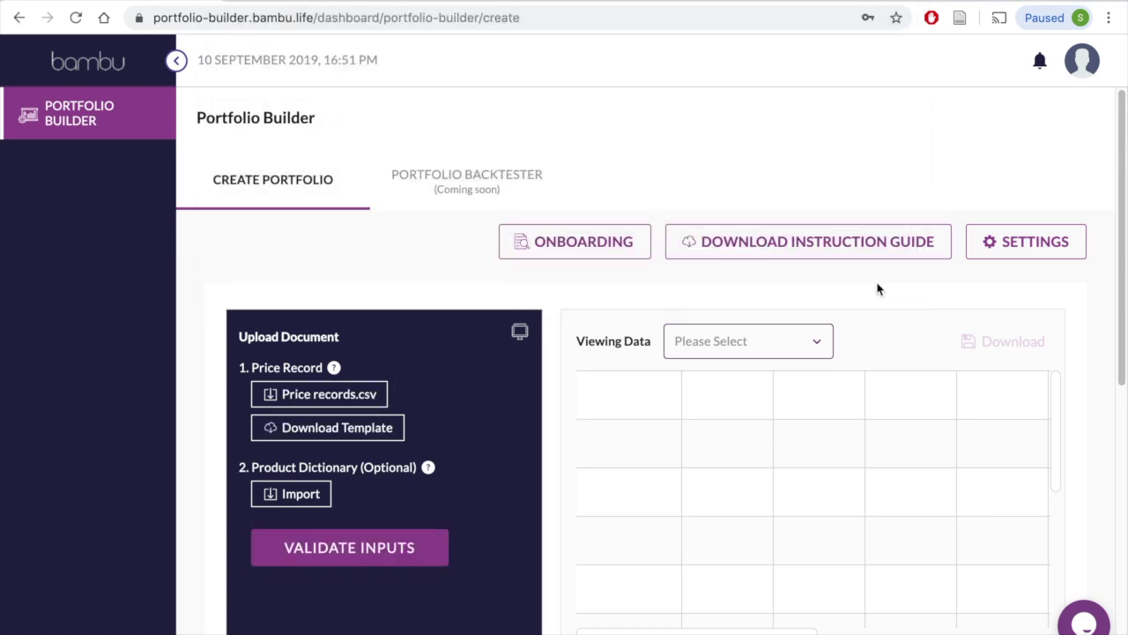
{"action": "key", "text": "super+Tab"}
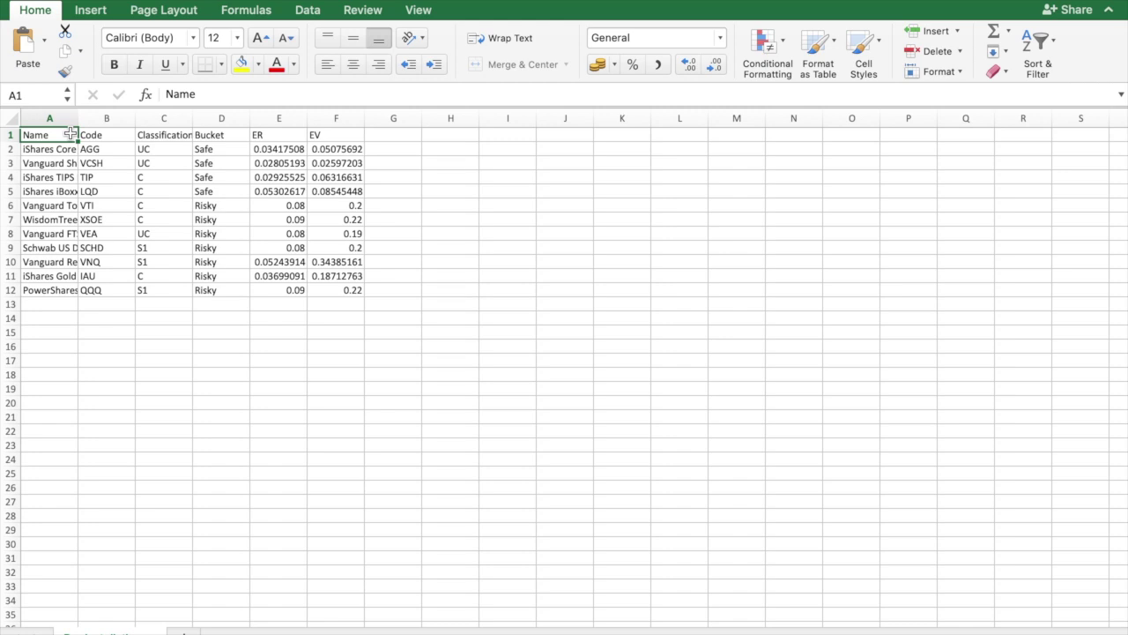
{"action": "left_click_drag", "start_coordinate": [69, 134], "coordinate": [53, 294]}
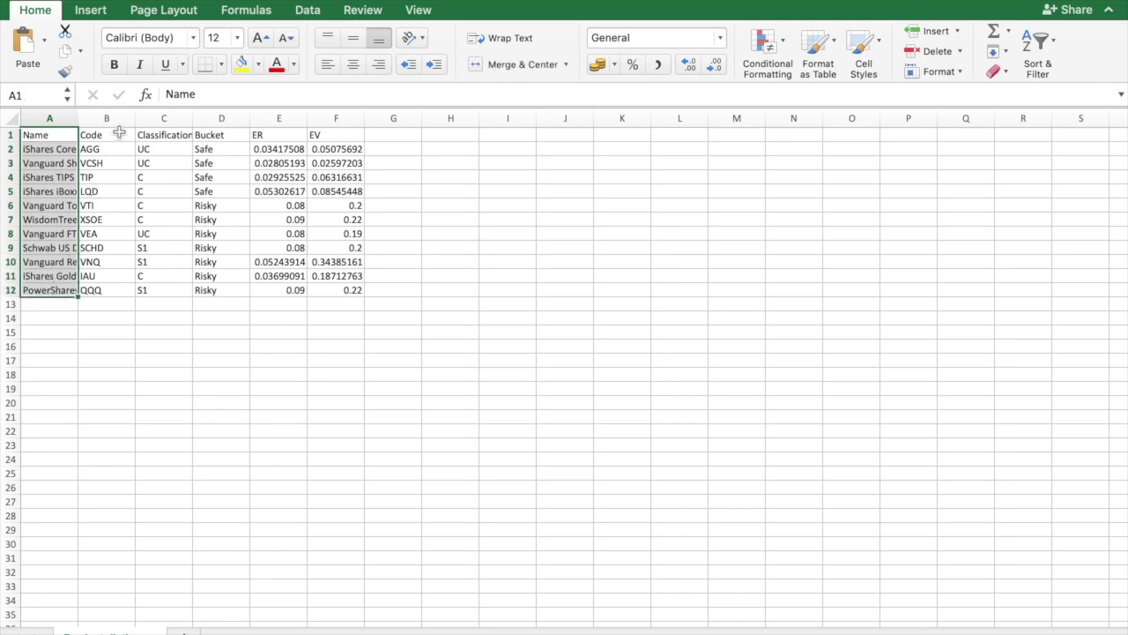
{"action": "left_click_drag", "start_coordinate": [117, 134], "coordinate": [118, 291]}
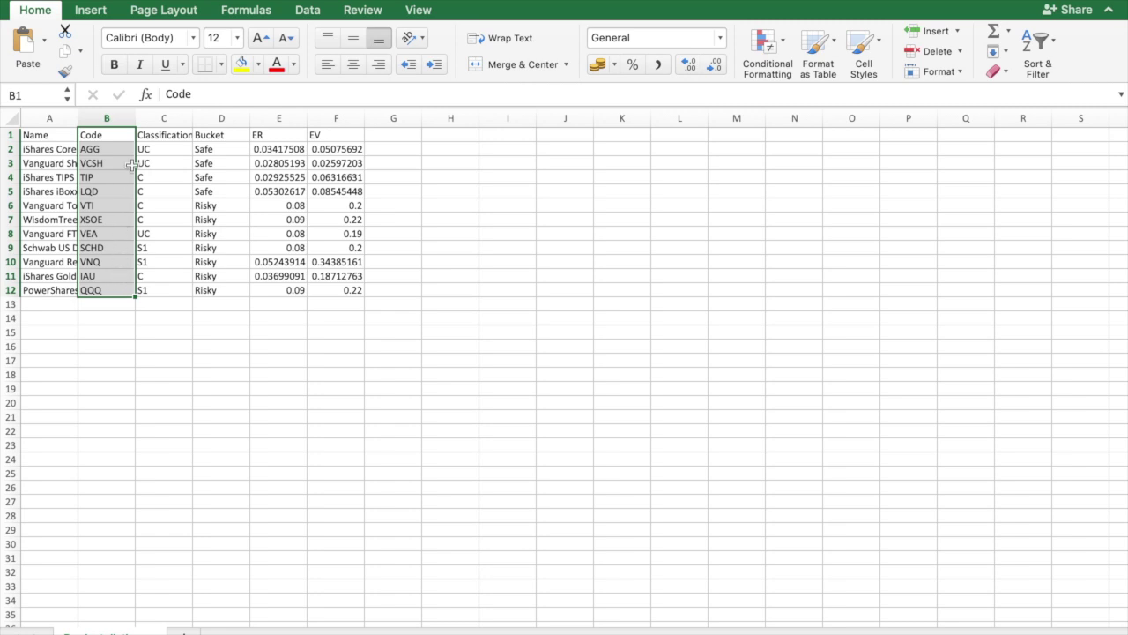
{"action": "left_click_drag", "start_coordinate": [169, 132], "coordinate": [176, 286]}
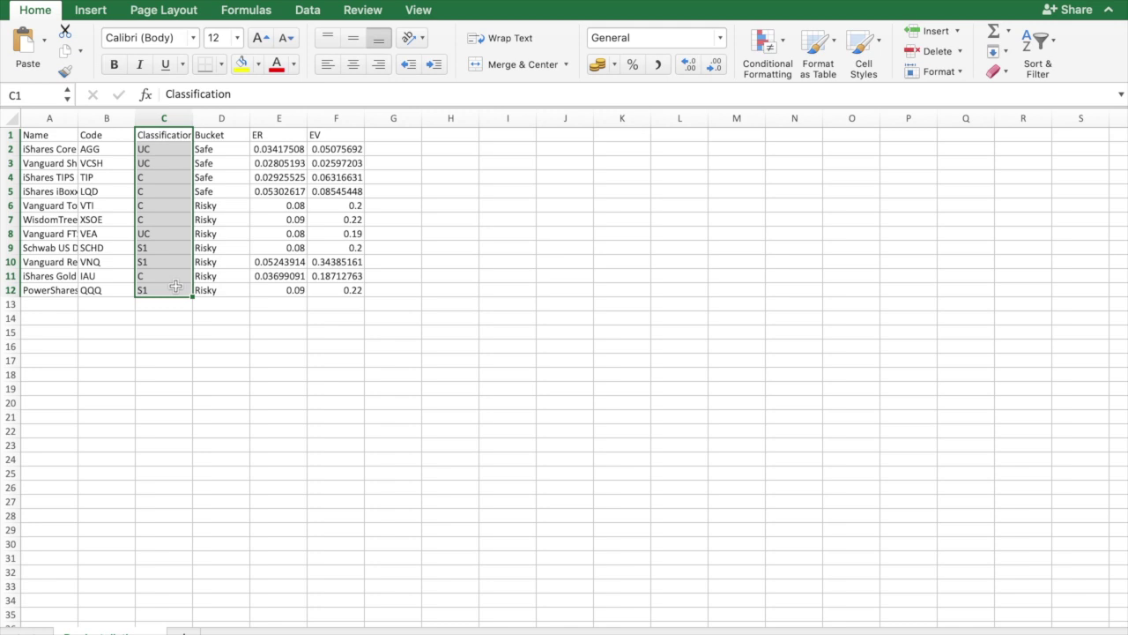
Step: Review the Bucket, ER and EV columns in Excel, then go back to the browser
{"action": "left_click_drag", "start_coordinate": [239, 134], "coordinate": [239, 290]}
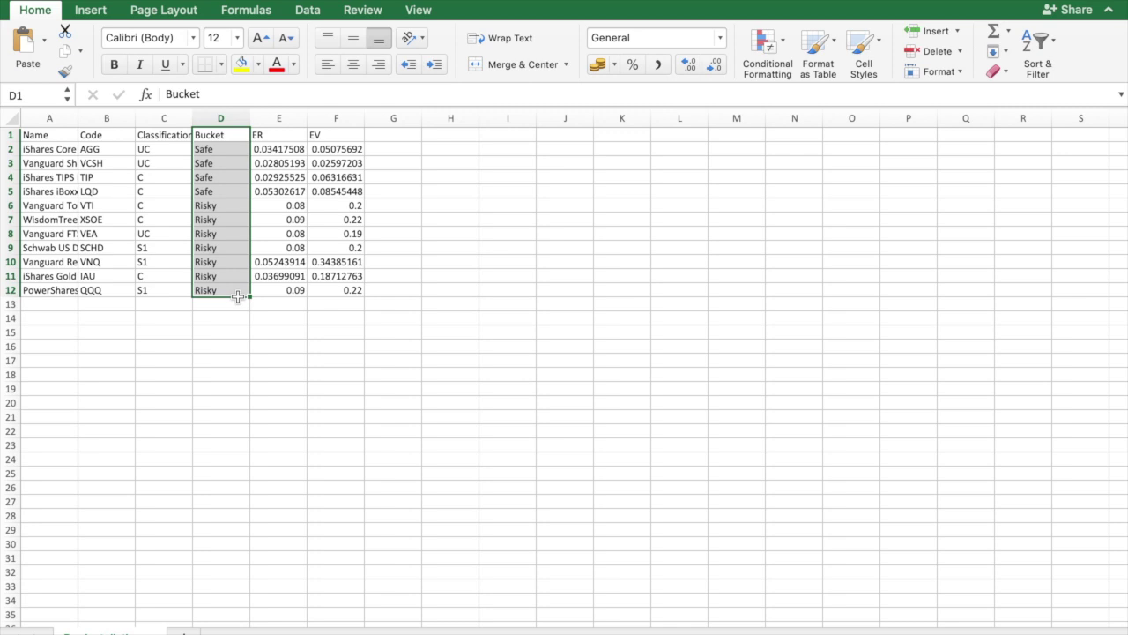
{"action": "left_click_drag", "start_coordinate": [282, 134], "coordinate": [331, 304]}
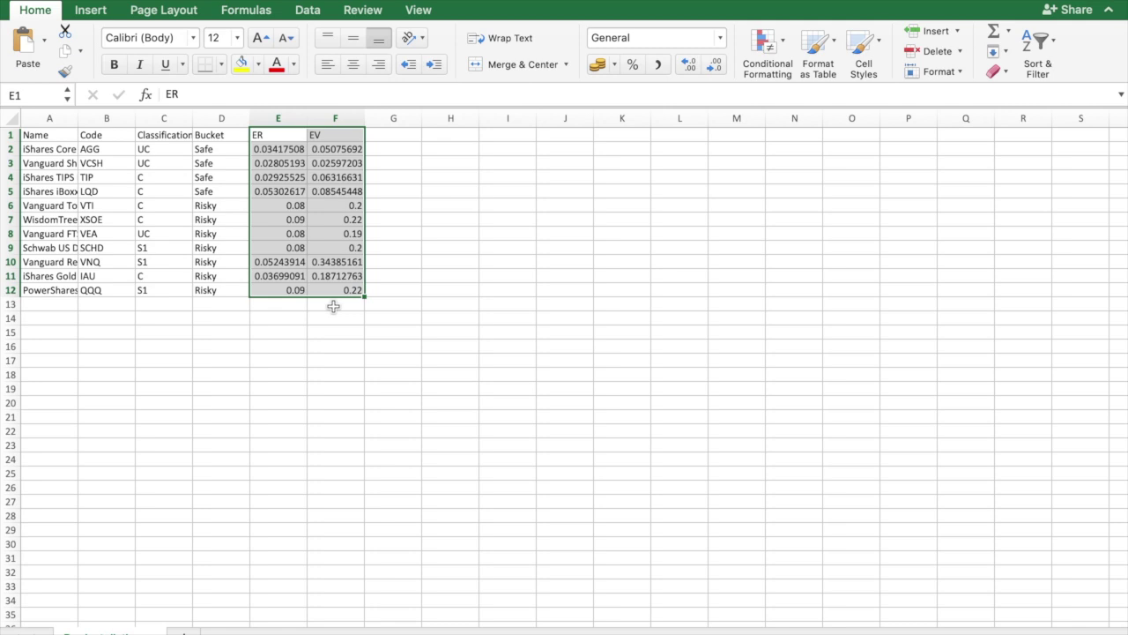
{"action": "key", "text": "ctrl+Left"}
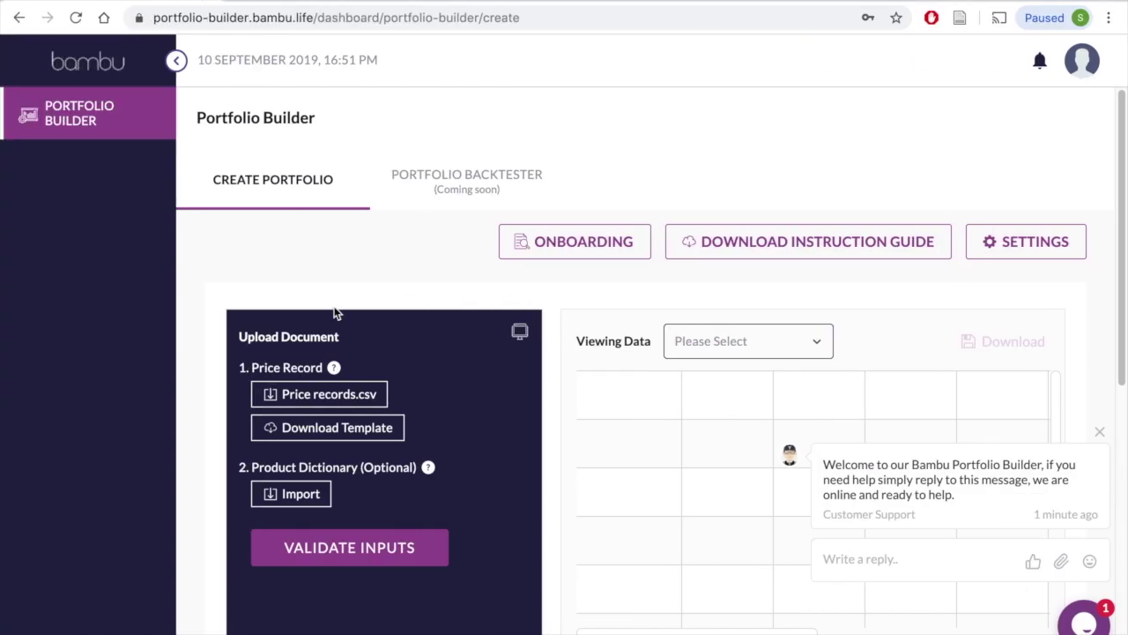
Step: Import Product dictionary.csv under Product Dictionary
{"action": "left_click", "coordinate": [299, 494]}
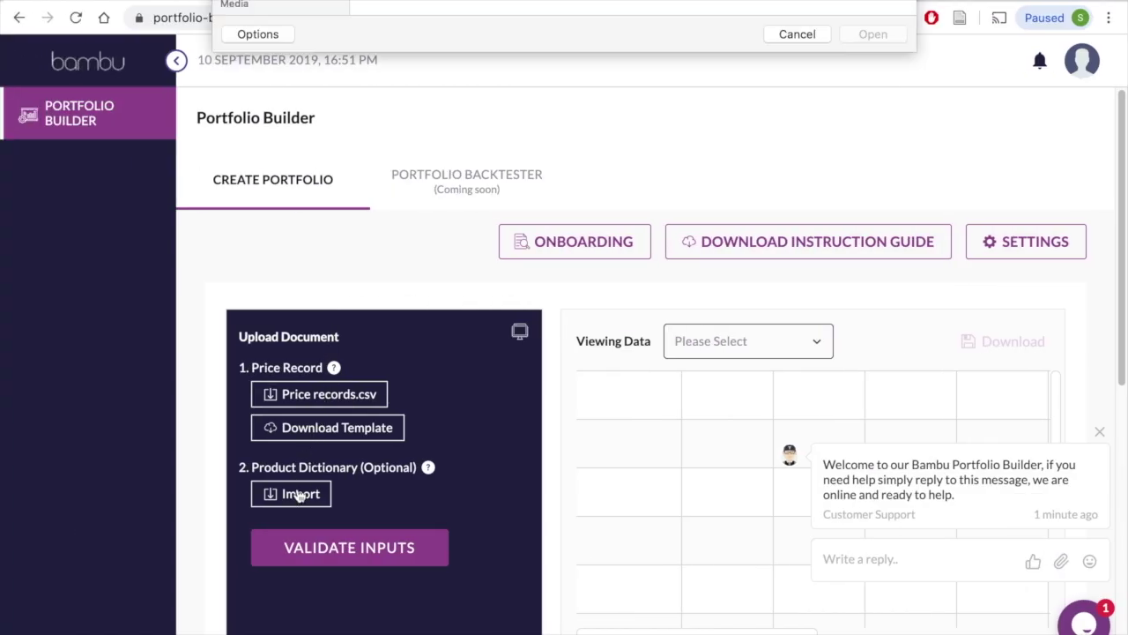
{"action": "left_click", "coordinate": [509, 31]}
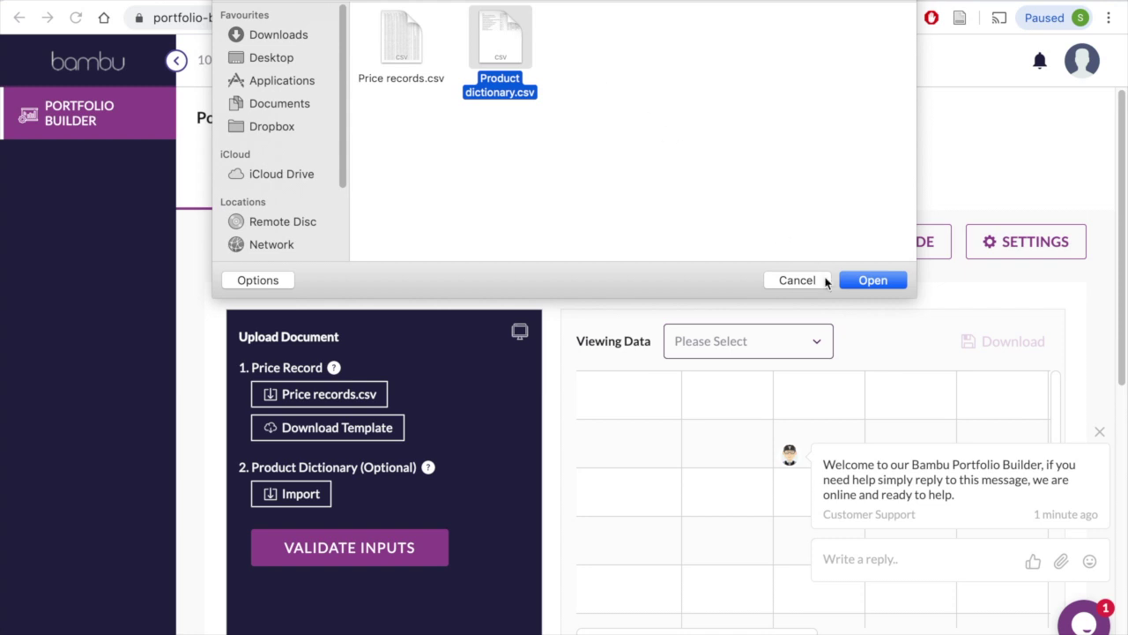
{"action": "left_click", "coordinate": [859, 282]}
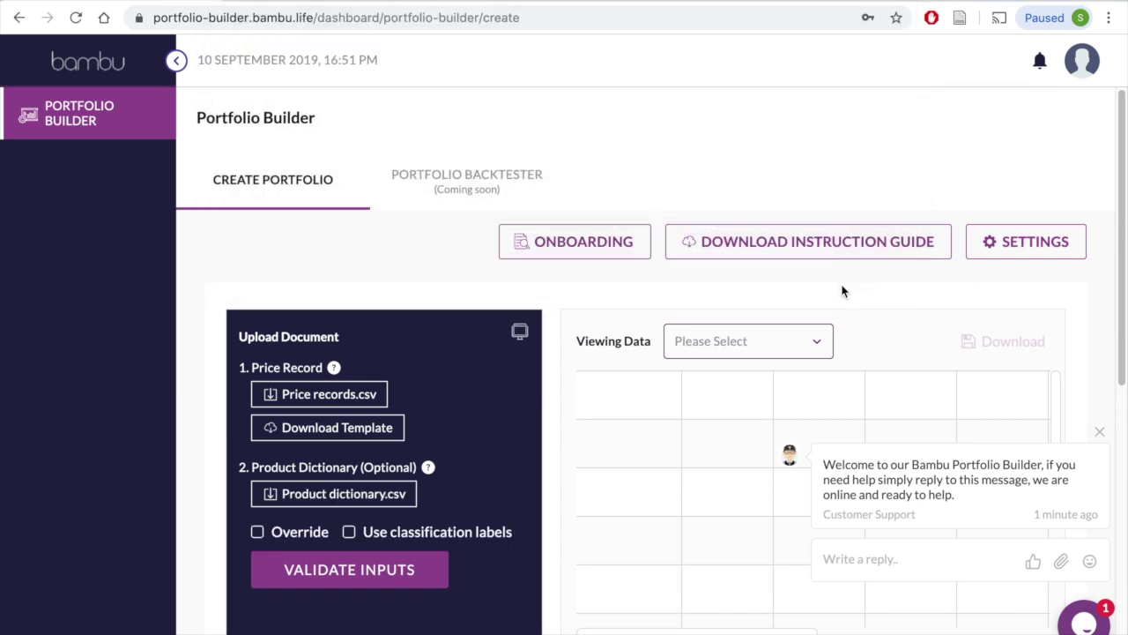
{"action": "left_click", "coordinate": [348, 429]}
Step: Enable Override, classification labels and bucket labels, then validate the inputs and confirm
{"action": "left_click", "coordinate": [257, 532]}
{"action": "left_click", "coordinate": [349, 532]}
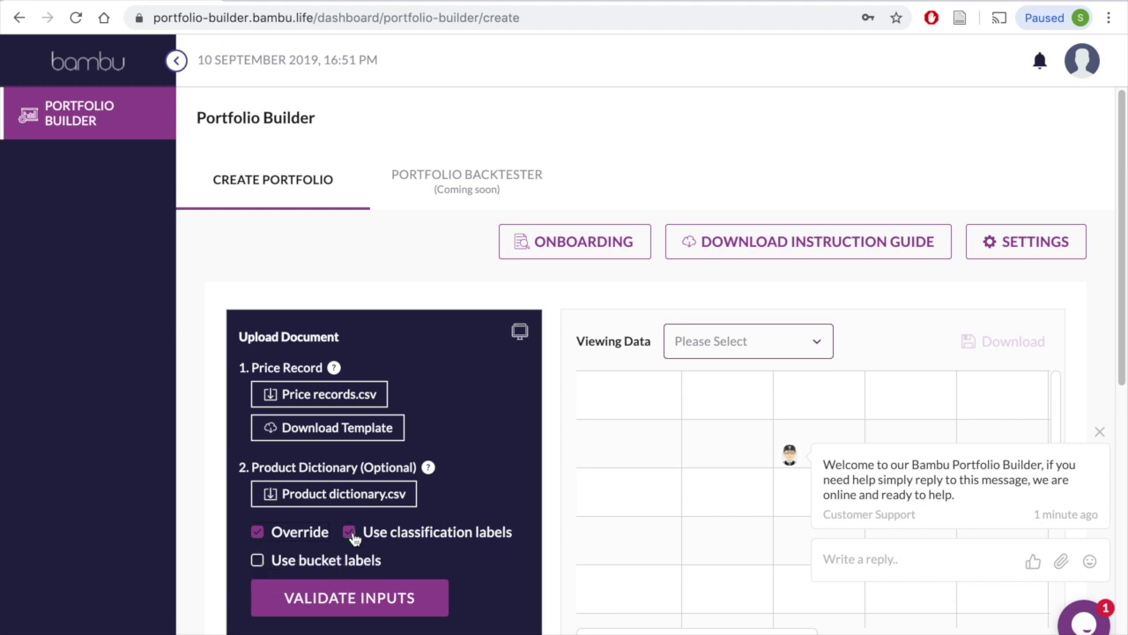
{"action": "left_click", "coordinate": [257, 561]}
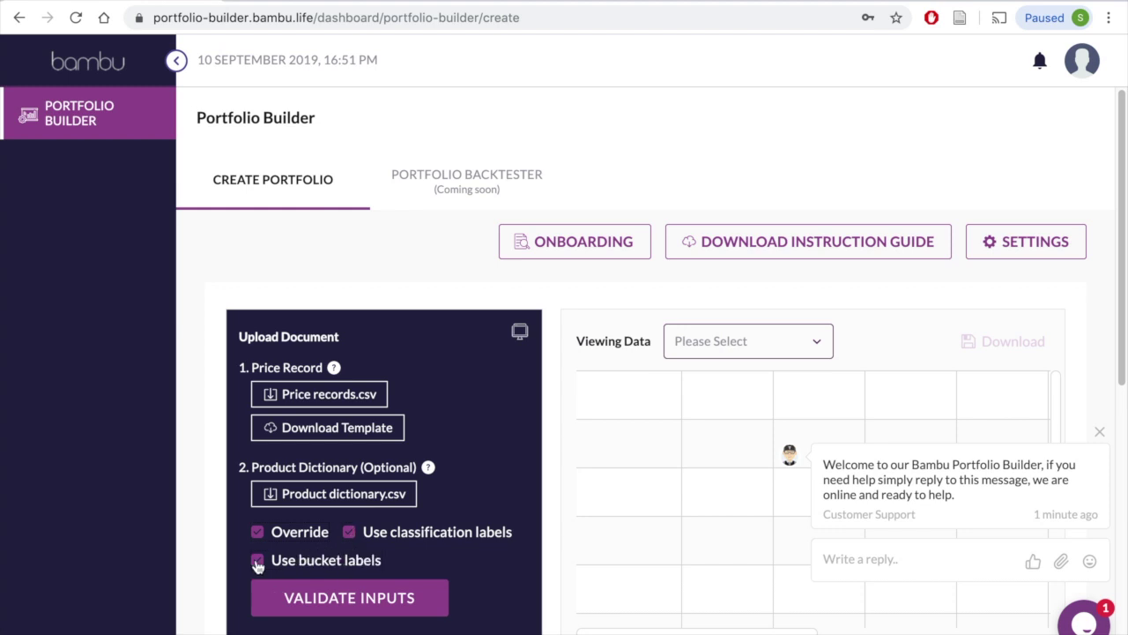
{"action": "left_click", "coordinate": [359, 601]}
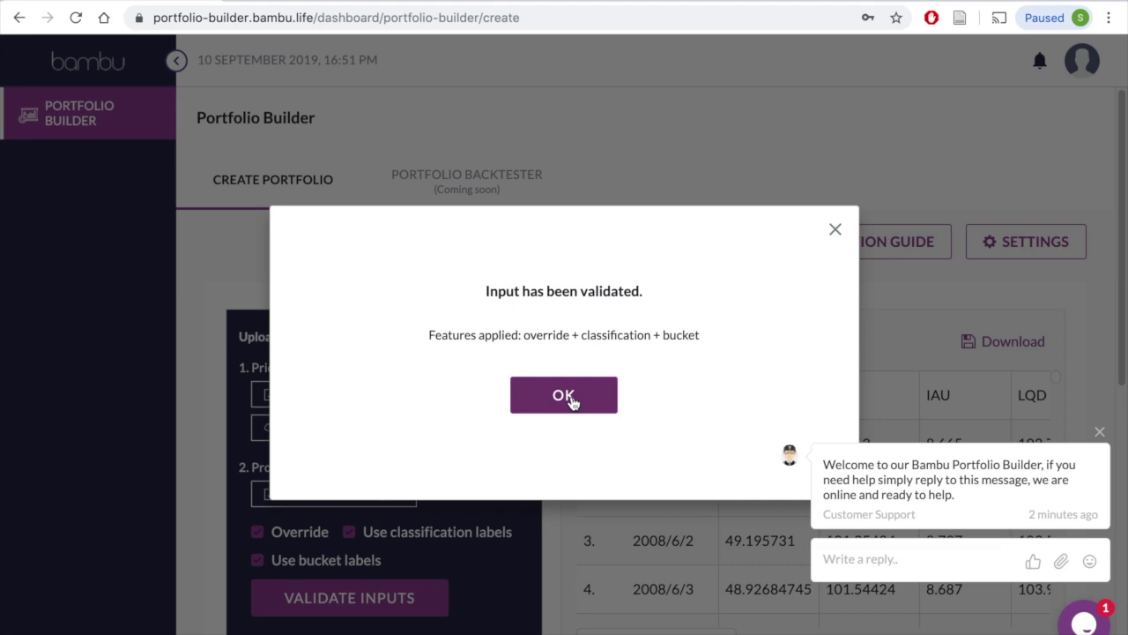
{"action": "left_click", "coordinate": [564, 395]}
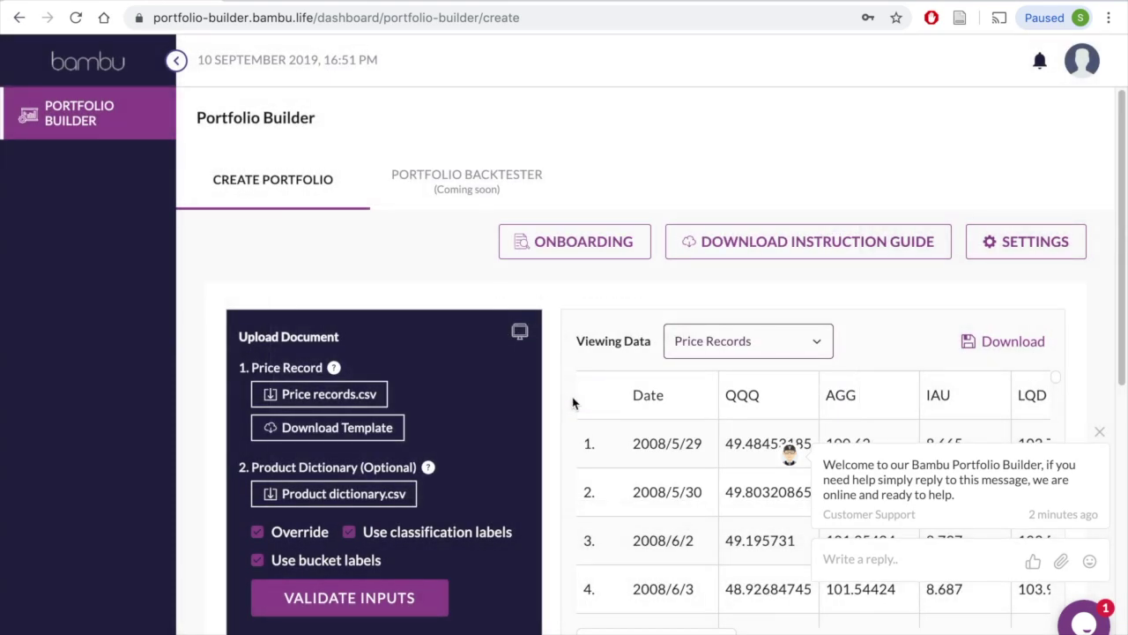
{"action": "scroll", "coordinate": [573, 402], "scroll_direction": "down", "scroll_amount": 2}
Step: Show the Correlation Matrix in the data viewer, download it, and close the support chat
{"action": "scroll", "coordinate": [573, 403], "scroll_direction": "down", "scroll_amount": 1}
{"action": "scroll", "coordinate": [573, 403], "scroll_direction": "down", "scroll_amount": 1}
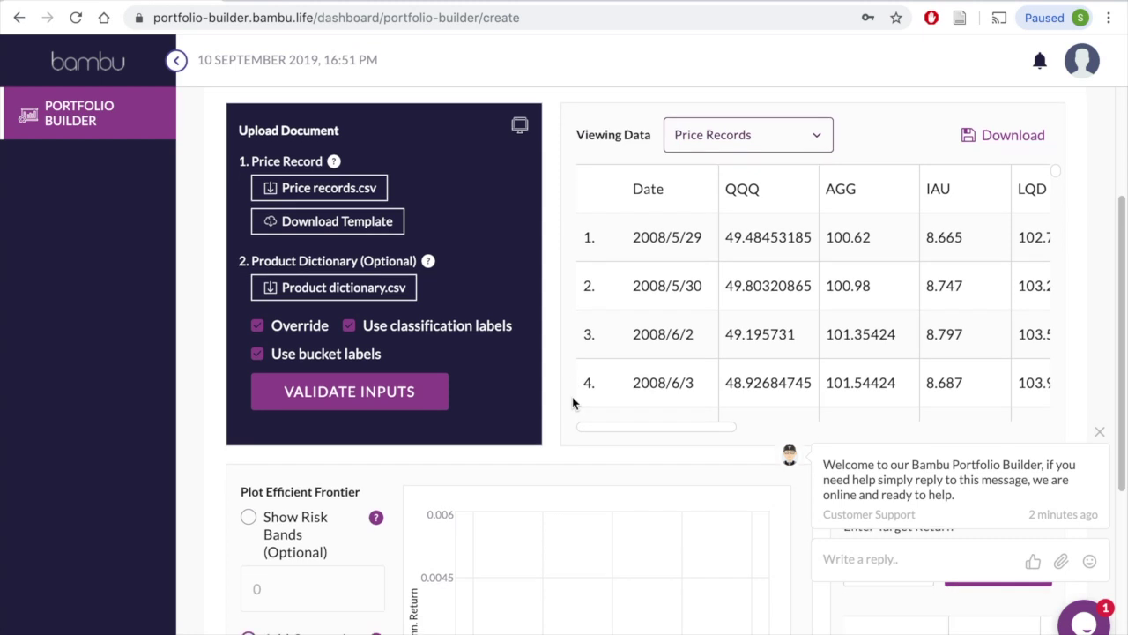
{"action": "left_click", "coordinate": [818, 141]}
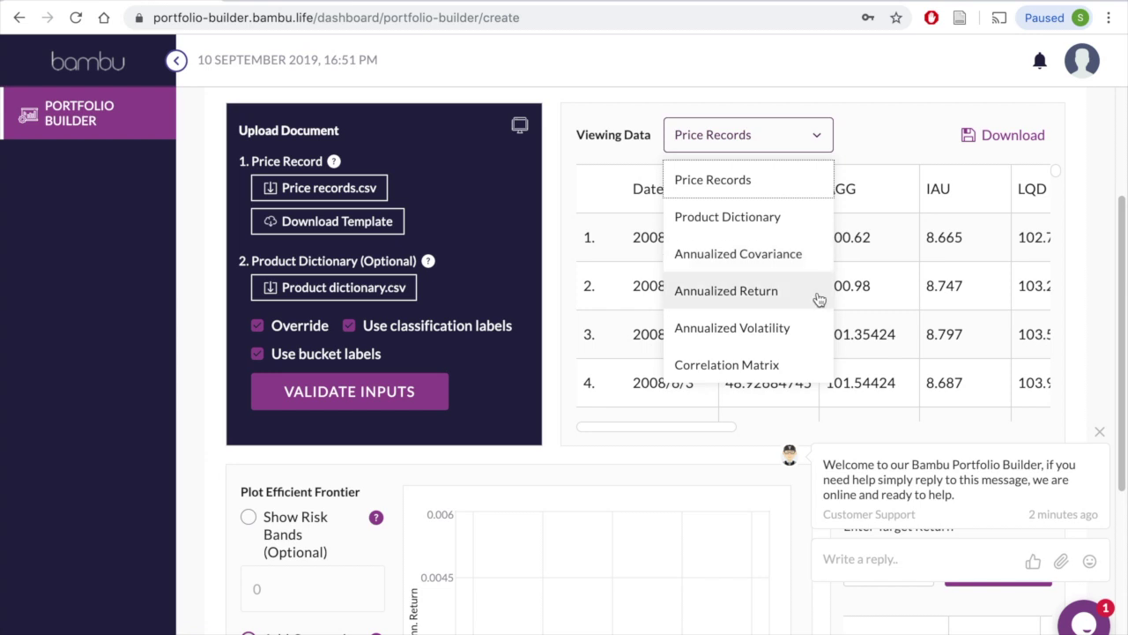
{"action": "left_click", "coordinate": [812, 375]}
{"action": "mouse_move", "coordinate": [608, 427]}
{"action": "left_mouse_down"}
{"action": "mouse_move", "coordinate": [946, 432]}
{"action": "mouse_move", "coordinate": [595, 433]}
{"action": "left_mouse_up"}
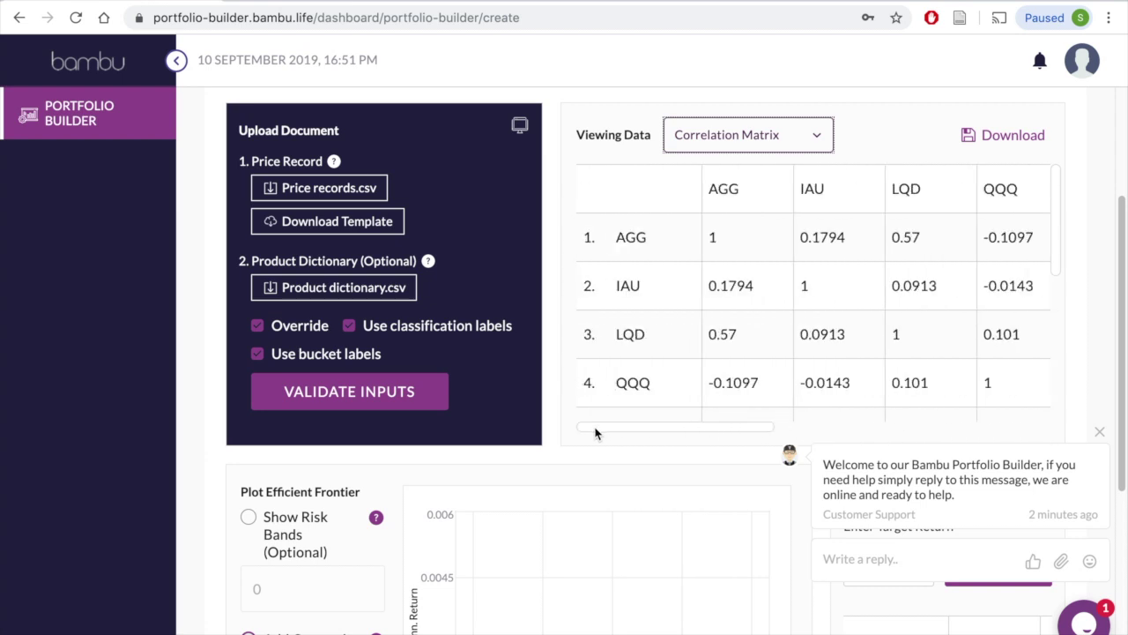
{"action": "left_click", "coordinate": [1008, 136]}
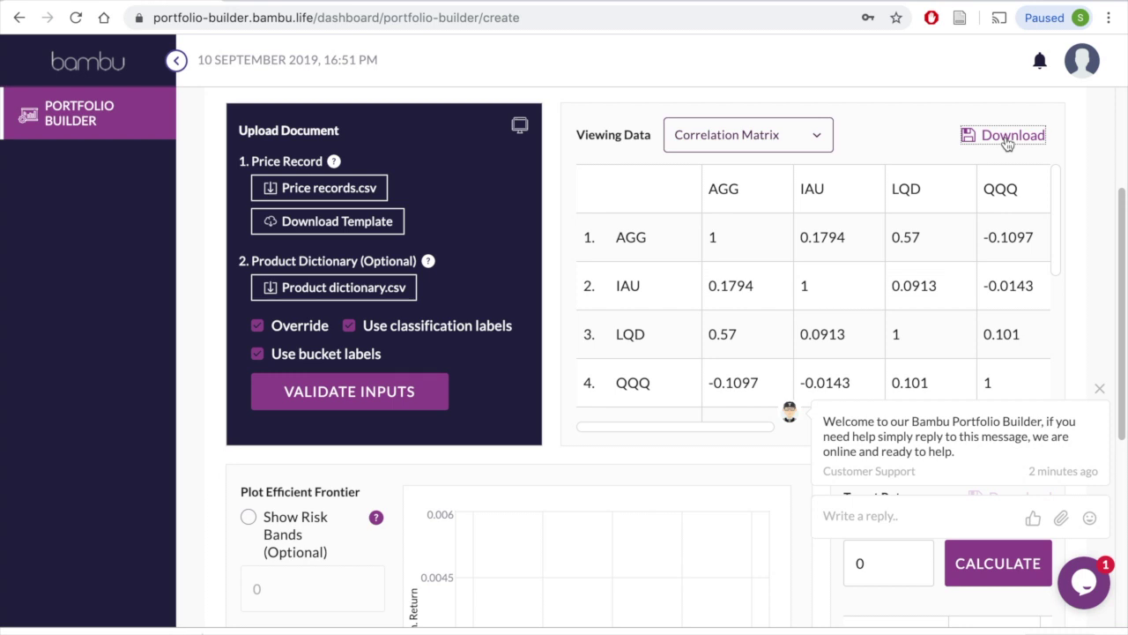
{"action": "left_click", "coordinate": [1099, 388]}
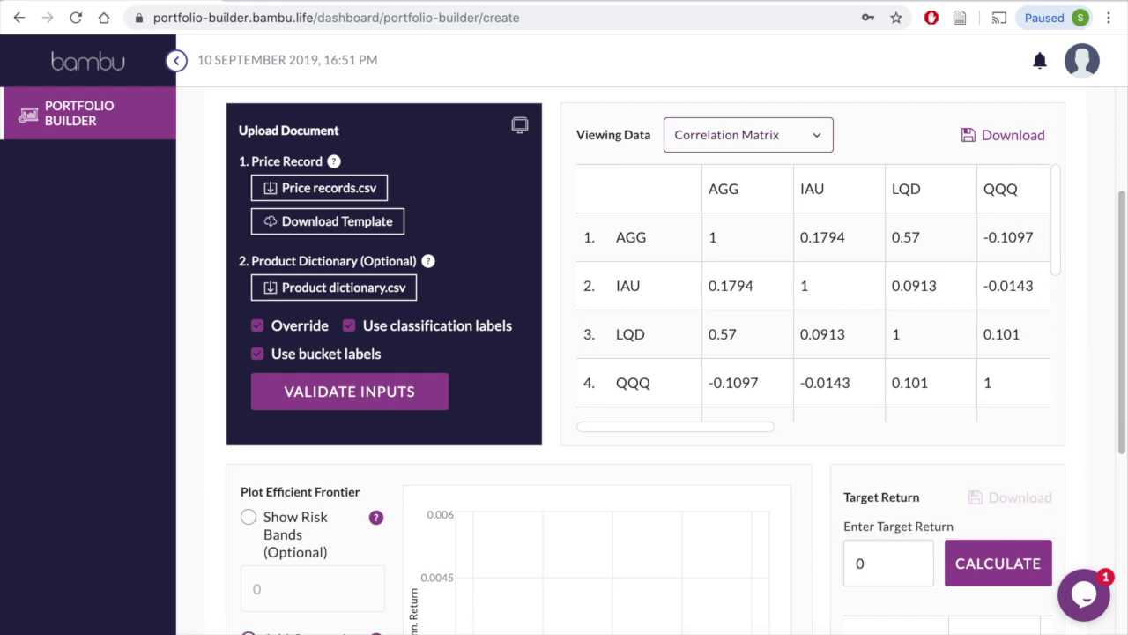
Step: Run the plot in the Plot Efficient Frontier panel
{"action": "scroll", "coordinate": [555, 385], "scroll_direction": "down", "scroll_amount": 2}
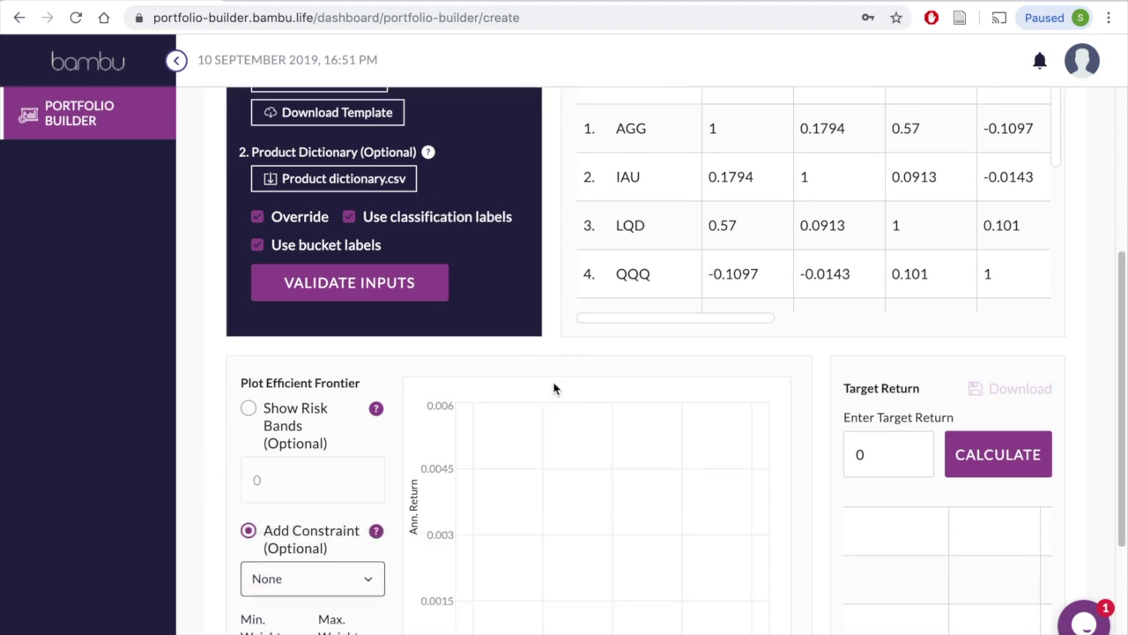
{"action": "scroll", "coordinate": [554, 387], "scroll_direction": "down", "scroll_amount": 3}
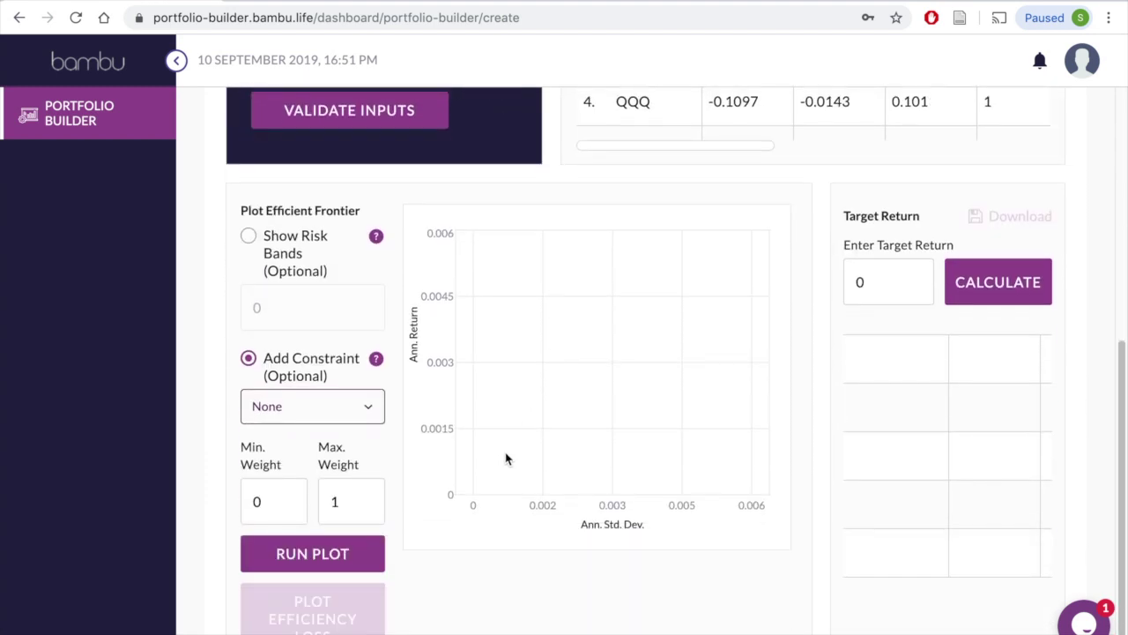
{"action": "left_click", "coordinate": [298, 553]}
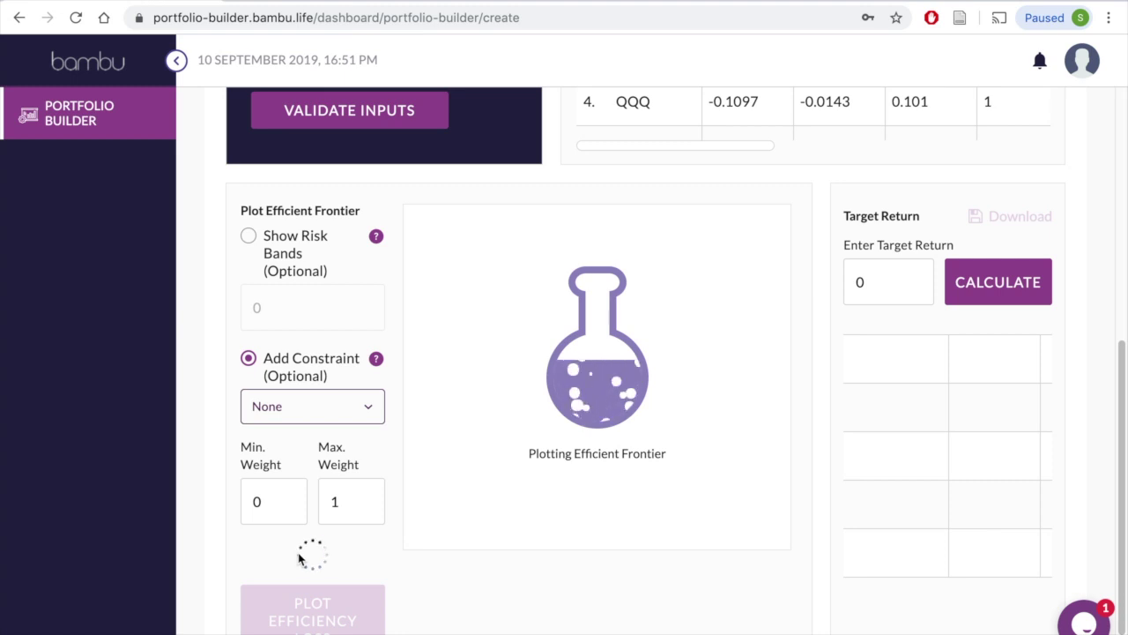
{"action": "scroll", "coordinate": [297, 558], "scroll_direction": "down", "scroll_amount": 1}
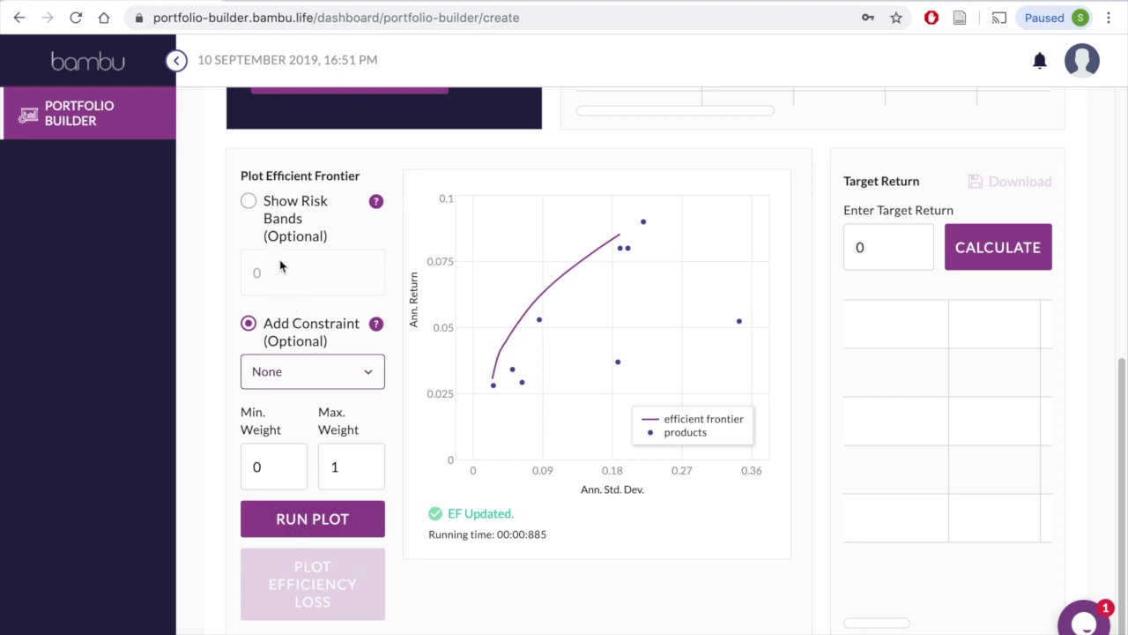
Step: Turn on Show Risk Bands with 3 bands and replot the frontier
{"action": "left_click", "coordinate": [250, 203]}
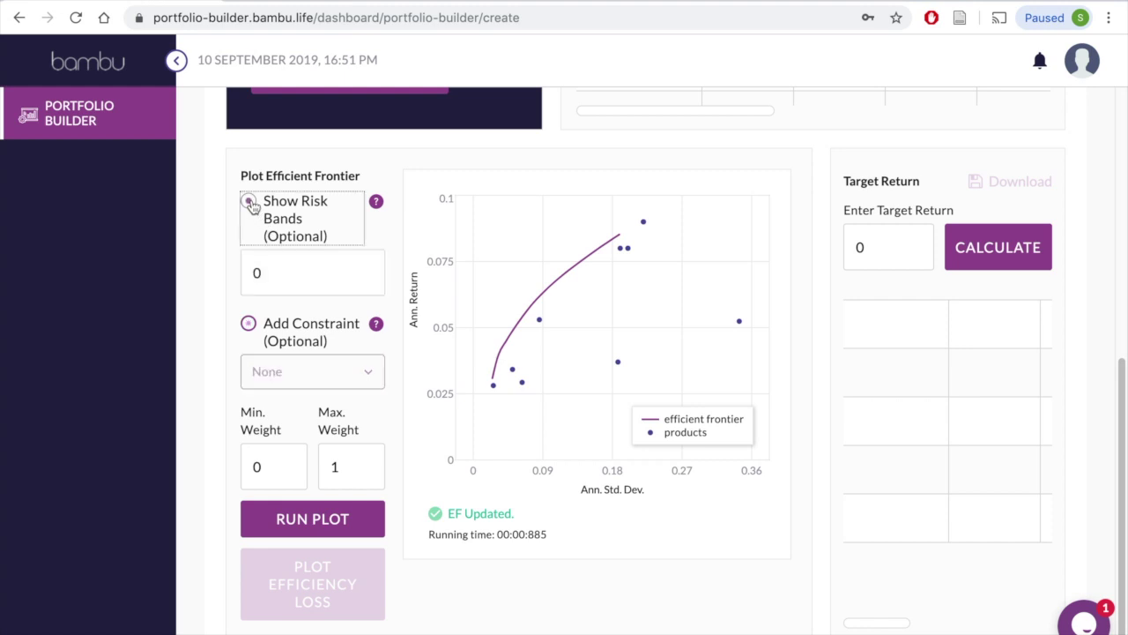
{"action": "left_click", "coordinate": [281, 275]}
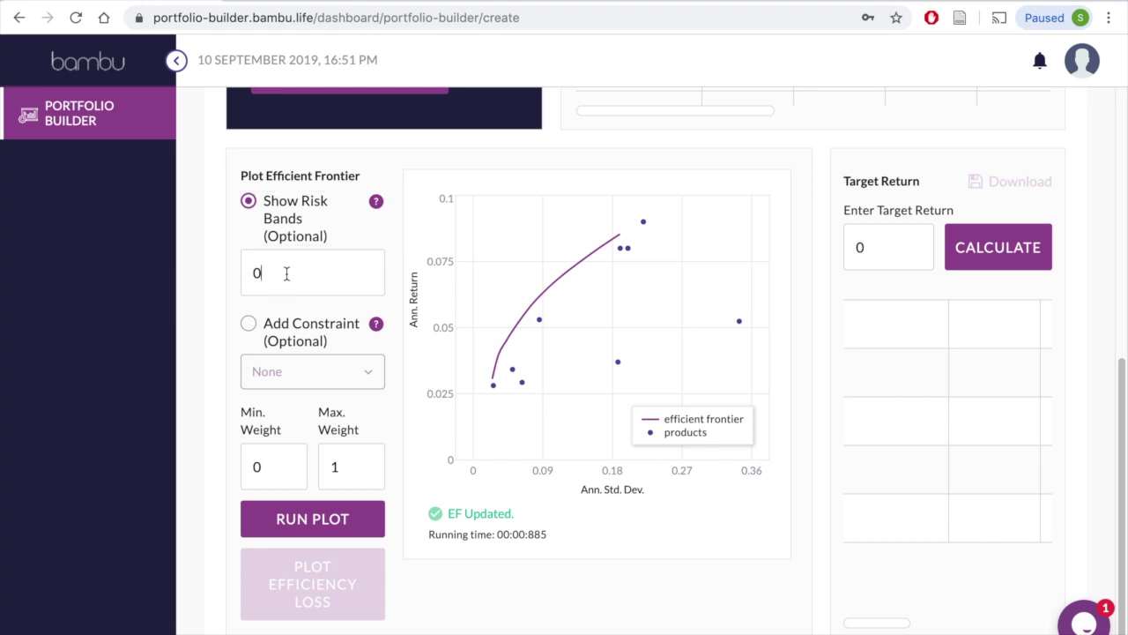
{"action": "key", "text": "BackSpace"}
{"action": "type", "text": "3"}
{"action": "left_click", "coordinate": [274, 523]}
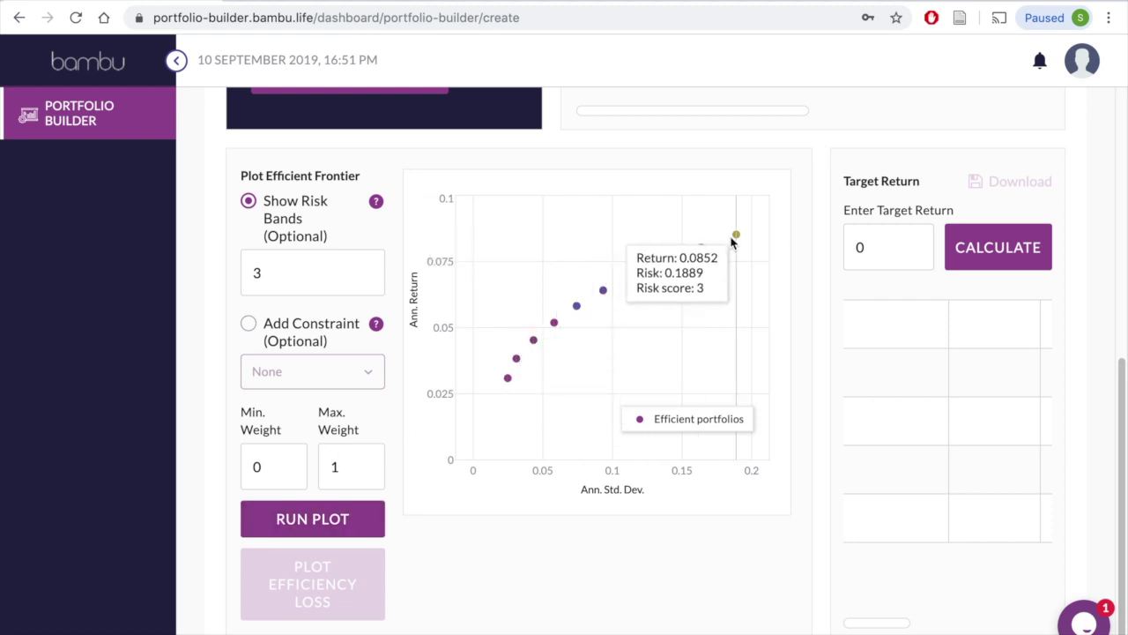
{"action": "scroll", "coordinate": [732, 244], "scroll_direction": "up", "scroll_amount": 5}
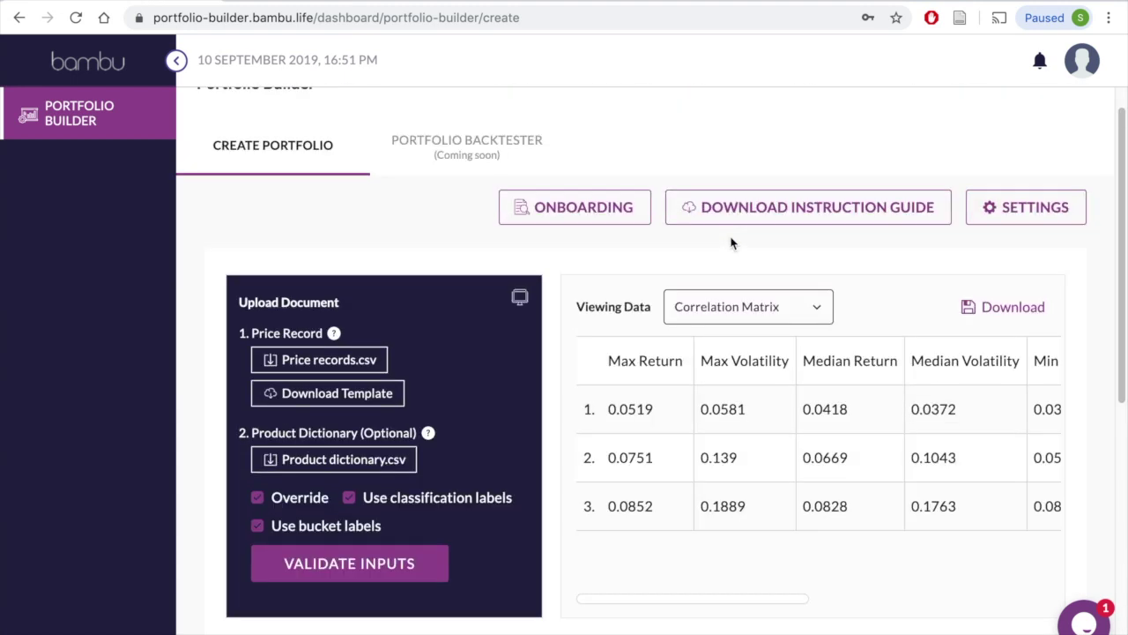
Step: Display the Risk-Bands Summary table in the data viewer
{"action": "left_click", "coordinate": [804, 307]}
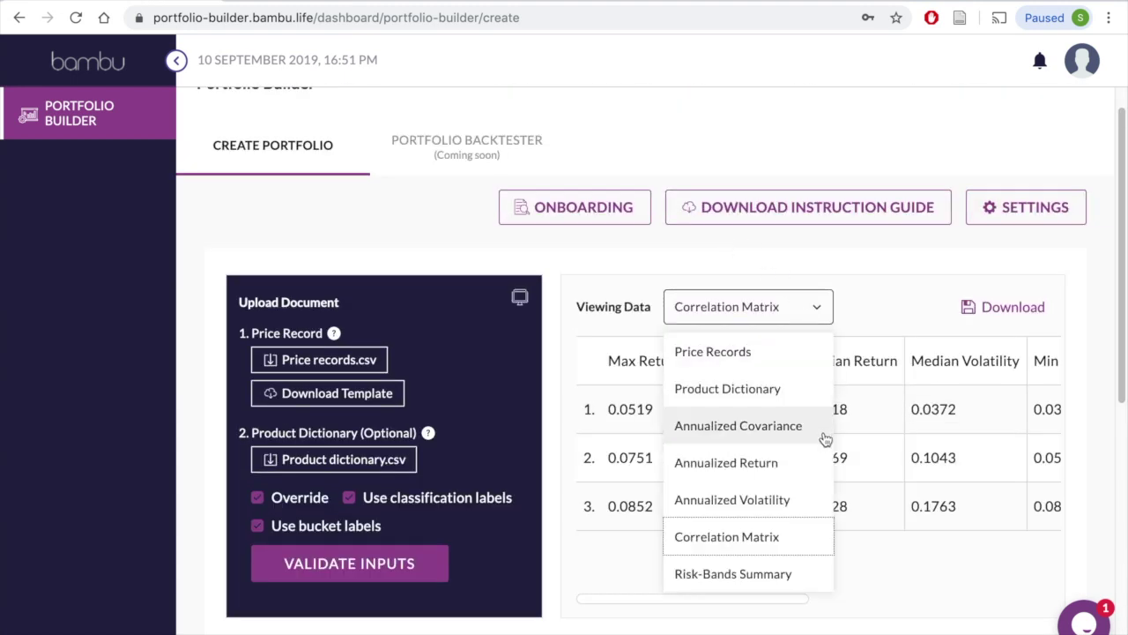
{"action": "left_click", "coordinate": [812, 574]}
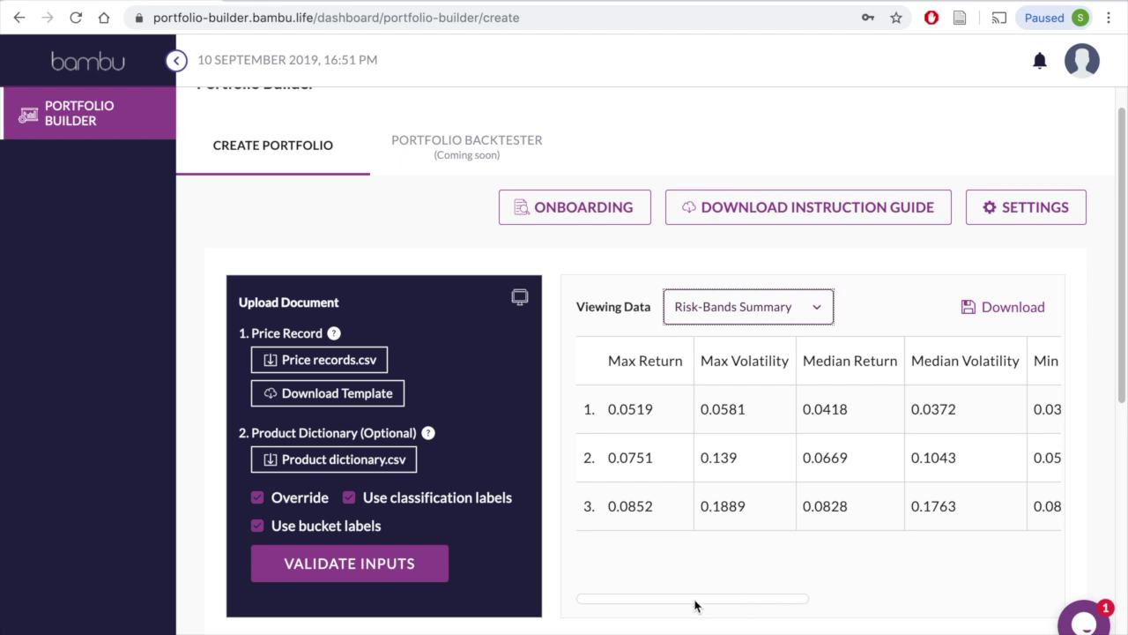
{"action": "scroll", "coordinate": [694, 605], "scroll_direction": "right", "scroll_amount": 5}
{"action": "left_click_drag", "start_coordinate": [867, 363], "coordinate": [930, 369]}
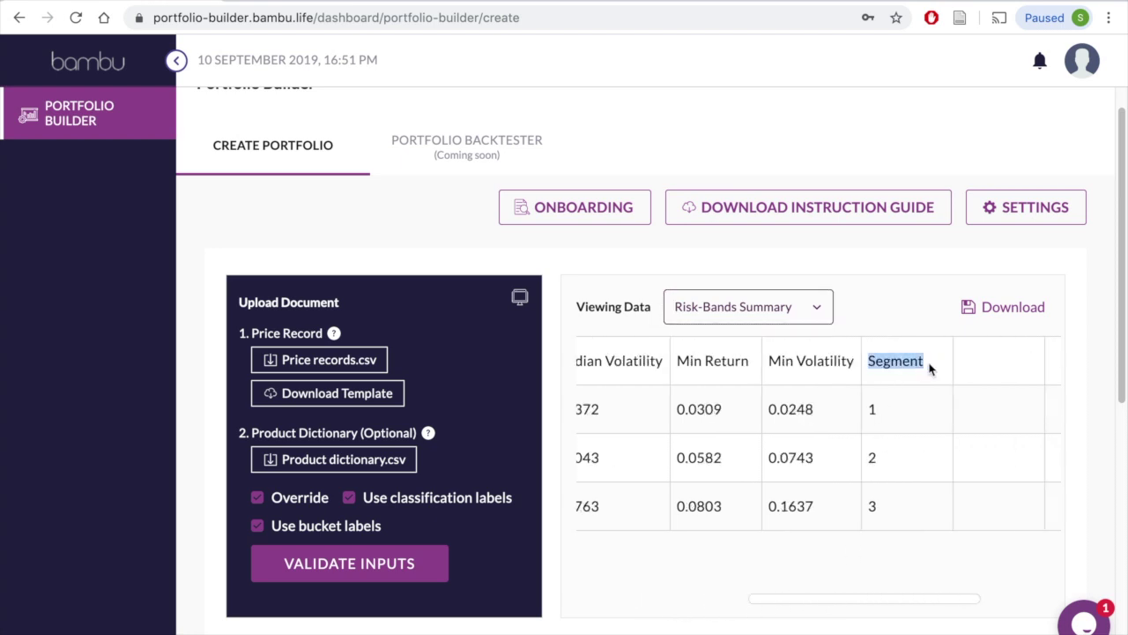
{"action": "scroll", "coordinate": [942, 605], "scroll_direction": "left", "scroll_amount": 5}
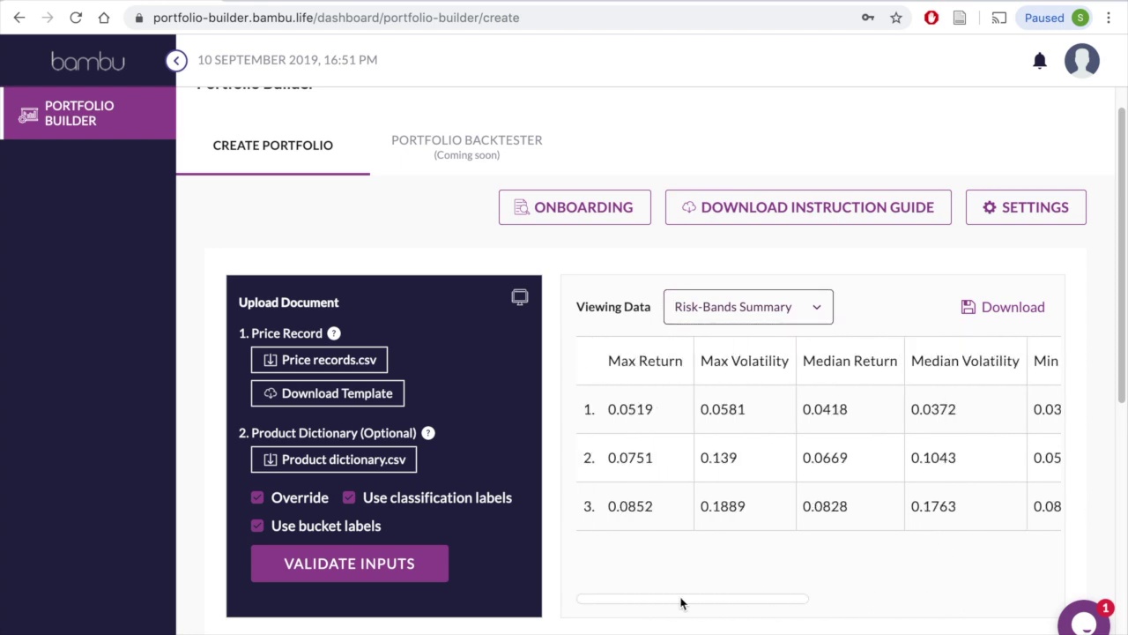
{"action": "scroll", "coordinate": [681, 603], "scroll_direction": "down", "scroll_amount": 6}
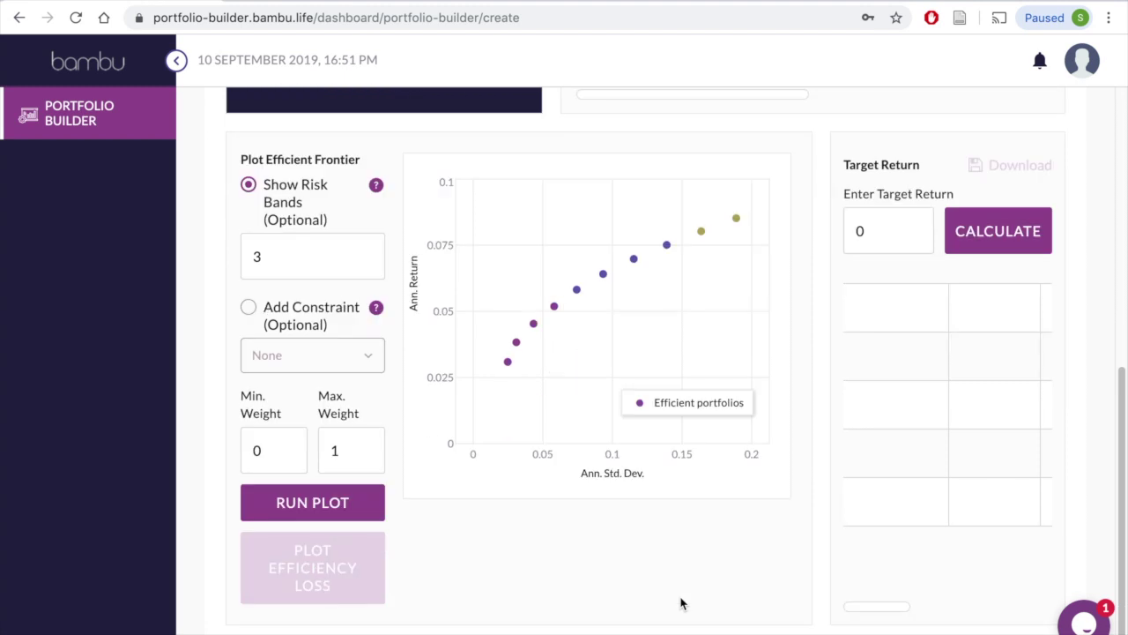
Step: Replace risk bands with a Cardinality Threshold constraint instead of Logical Threshold
{"action": "left_click", "coordinate": [248, 309]}
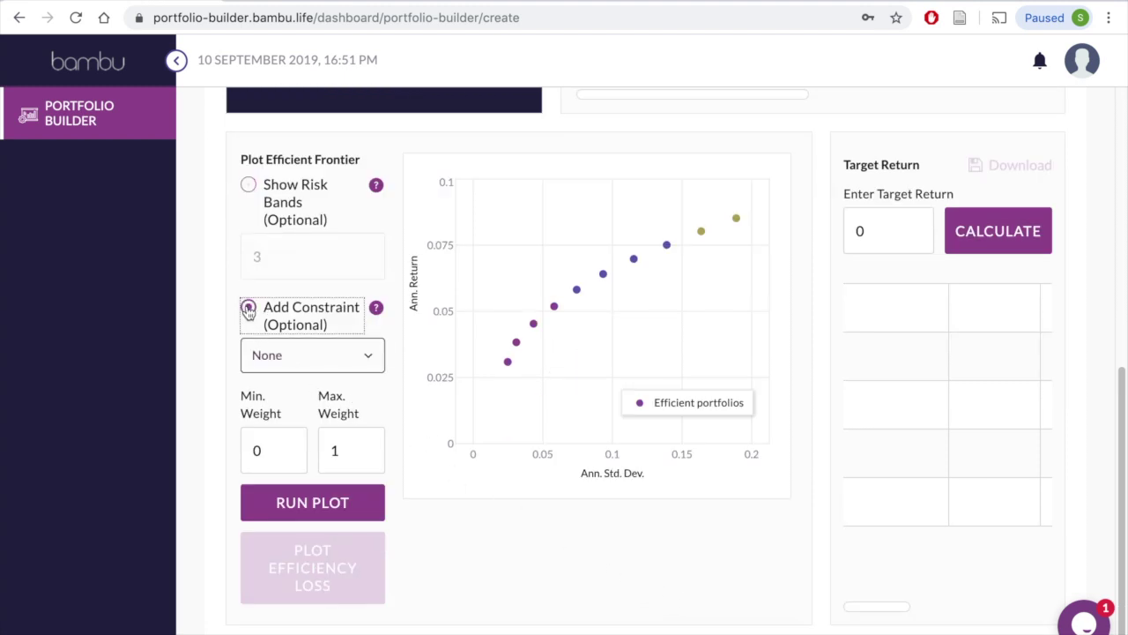
{"action": "left_click", "coordinate": [369, 356]}
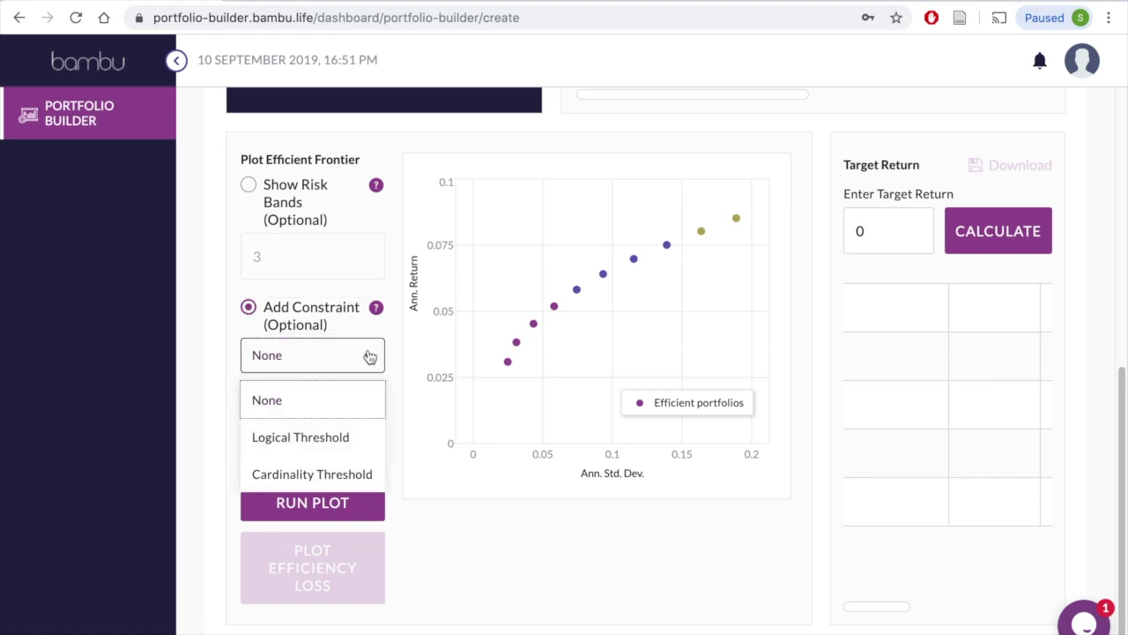
{"action": "left_click", "coordinate": [371, 444]}
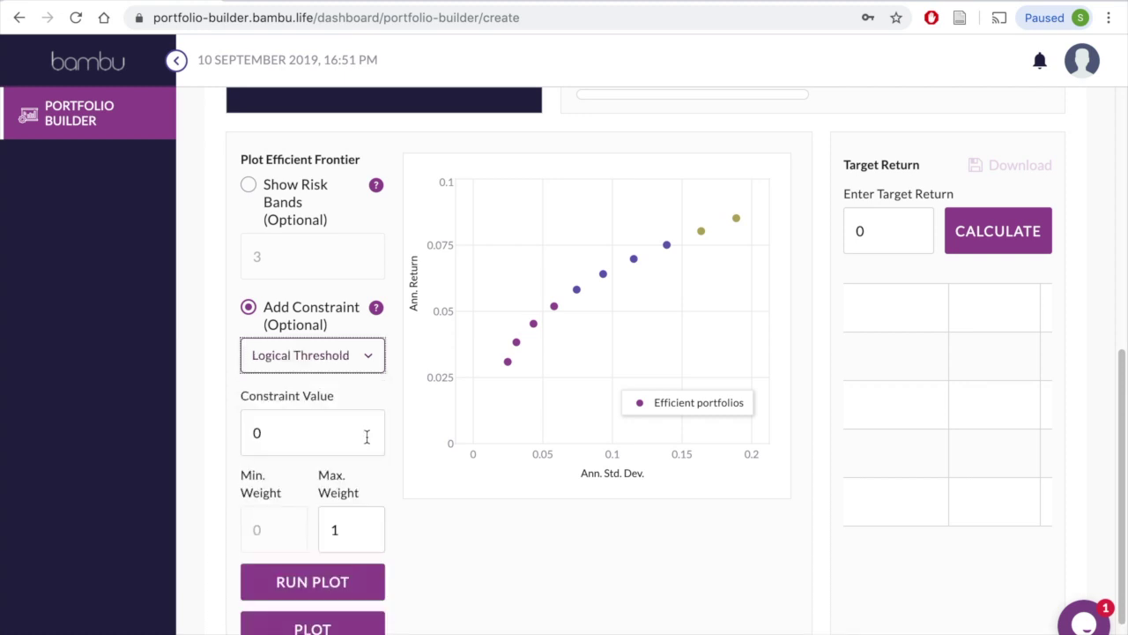
{"action": "left_click", "coordinate": [347, 434]}
{"action": "type", "text": ".01"}
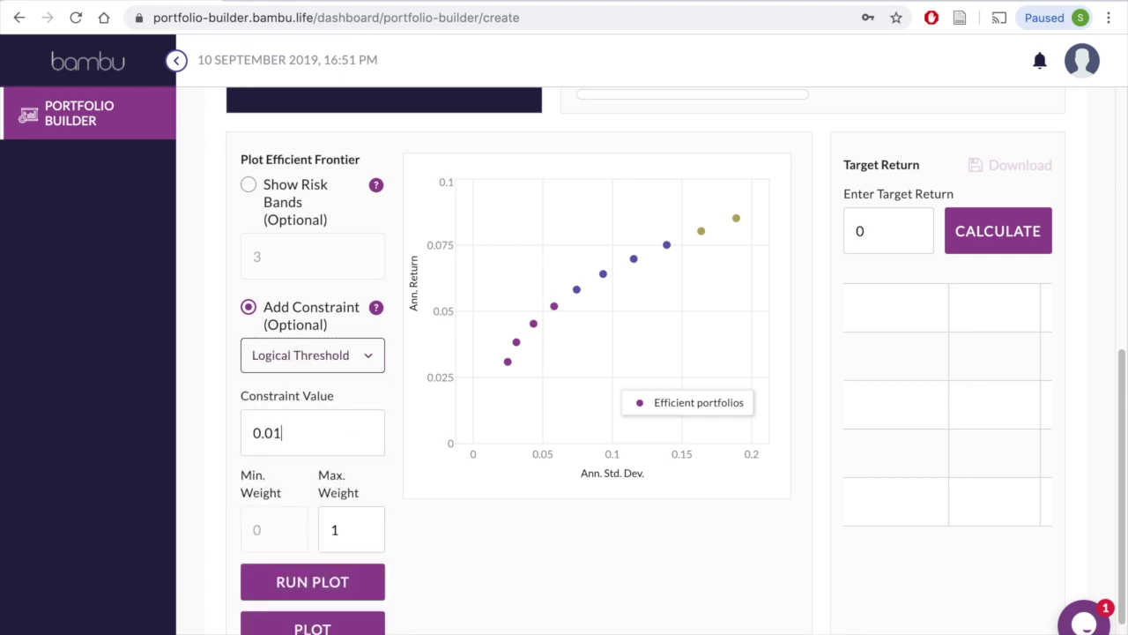
{"action": "left_click", "coordinate": [361, 357]}
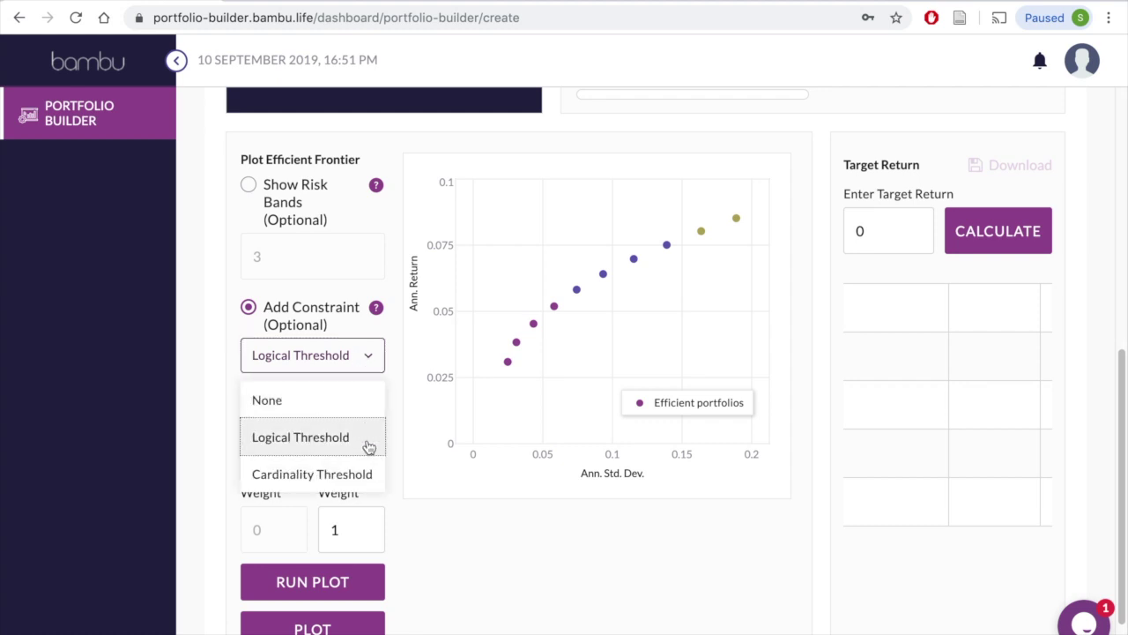
{"action": "left_click", "coordinate": [374, 487]}
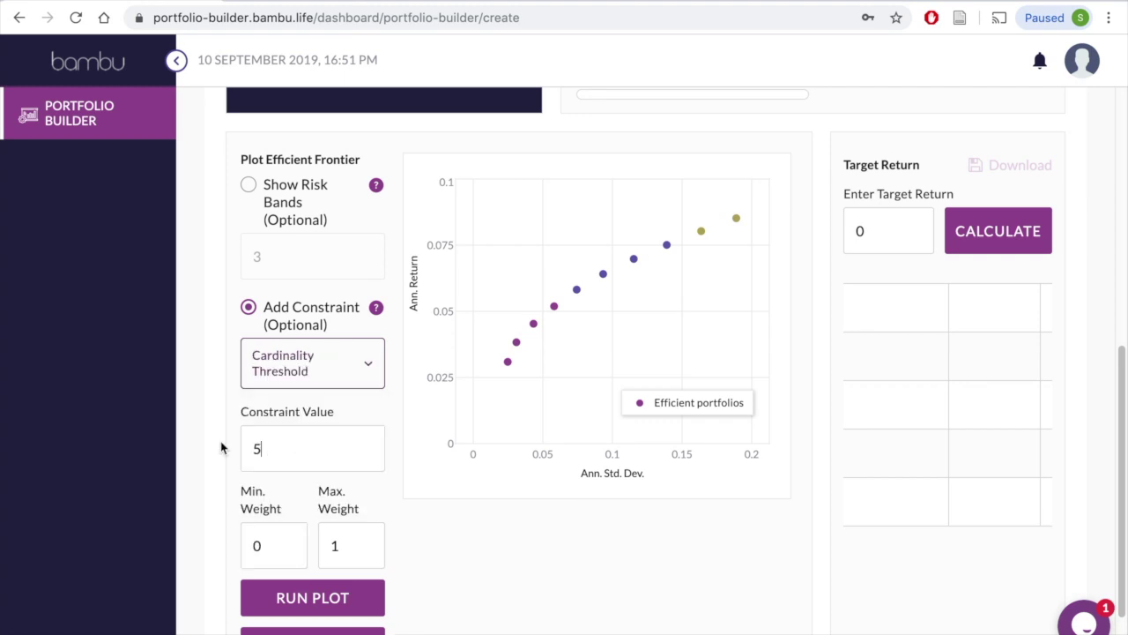
{"action": "scroll", "coordinate": [221, 448], "scroll_direction": "down", "scroll_amount": 2}
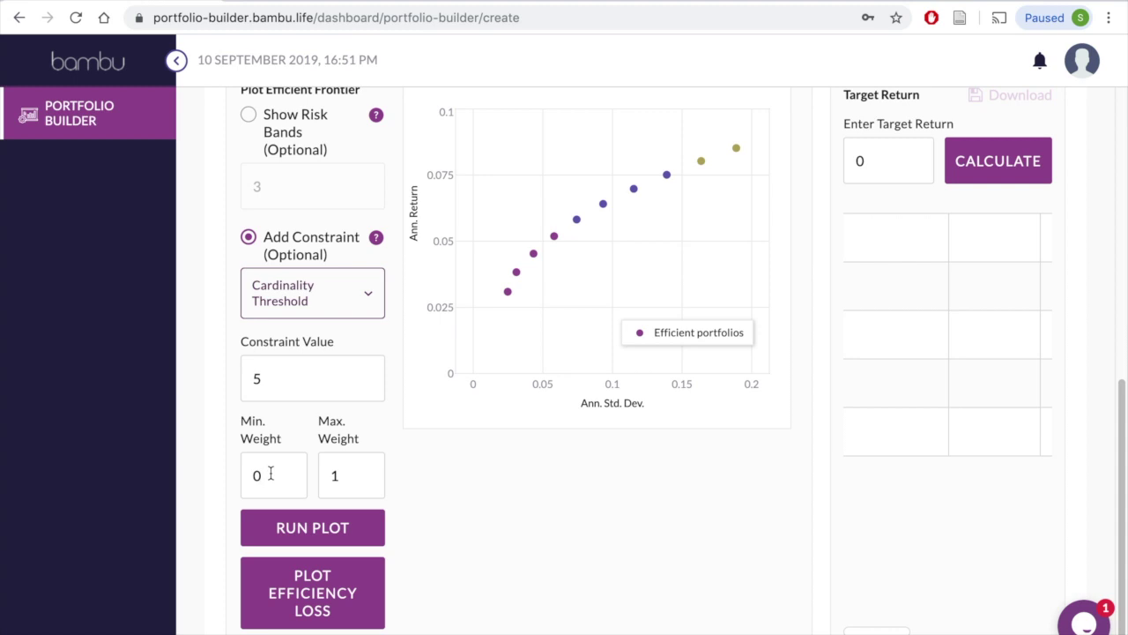
Step: Set minimum weight 0.02 and maximum weight 0.8, then replot the constrained frontier
{"action": "left_click", "coordinate": [270, 474]}
{"action": "type", "text": ".02"}
{"action": "left_click", "coordinate": [361, 475]}
{"action": "key", "text": "BackSpace"}
{"action": "type", "text": "0.8"}
{"action": "left_click", "coordinate": [314, 529]}
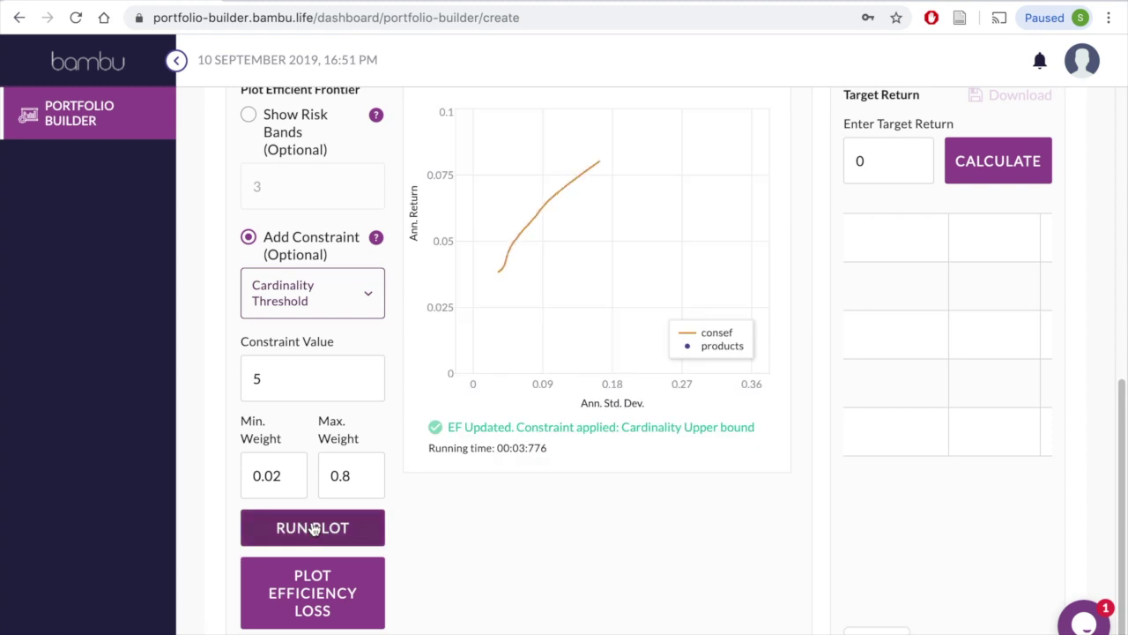
Step: Plot the efficiency loss of the cardinality-constrained curve against the unconstrained frontier
{"action": "scroll", "coordinate": [313, 528], "scroll_direction": "up", "scroll_amount": 2}
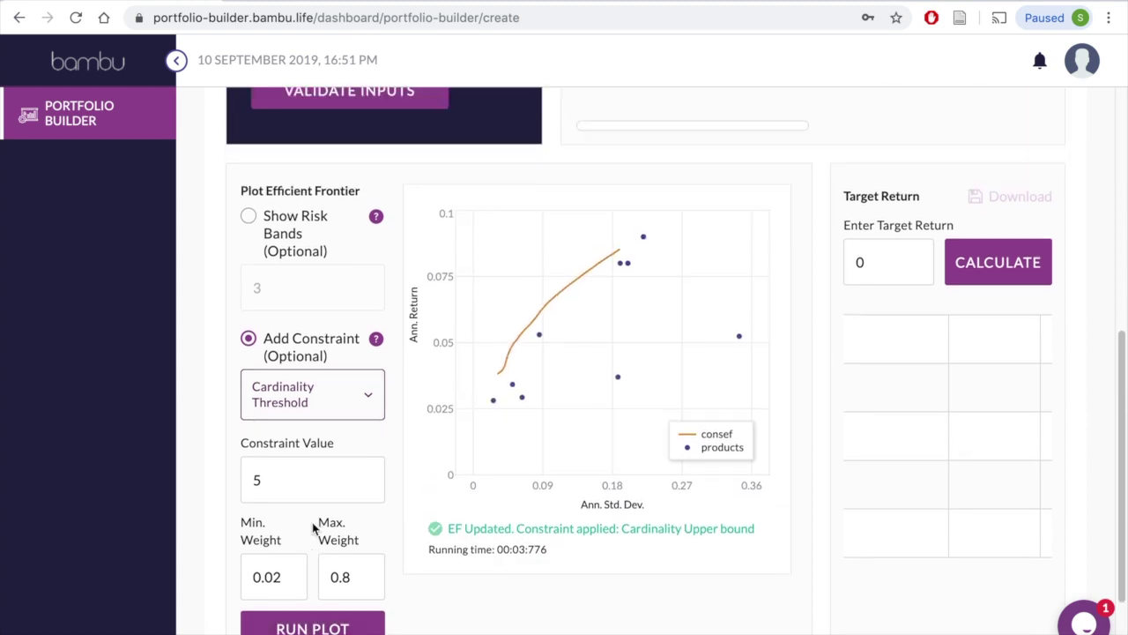
{"action": "mouse_move", "coordinate": [501, 379]}
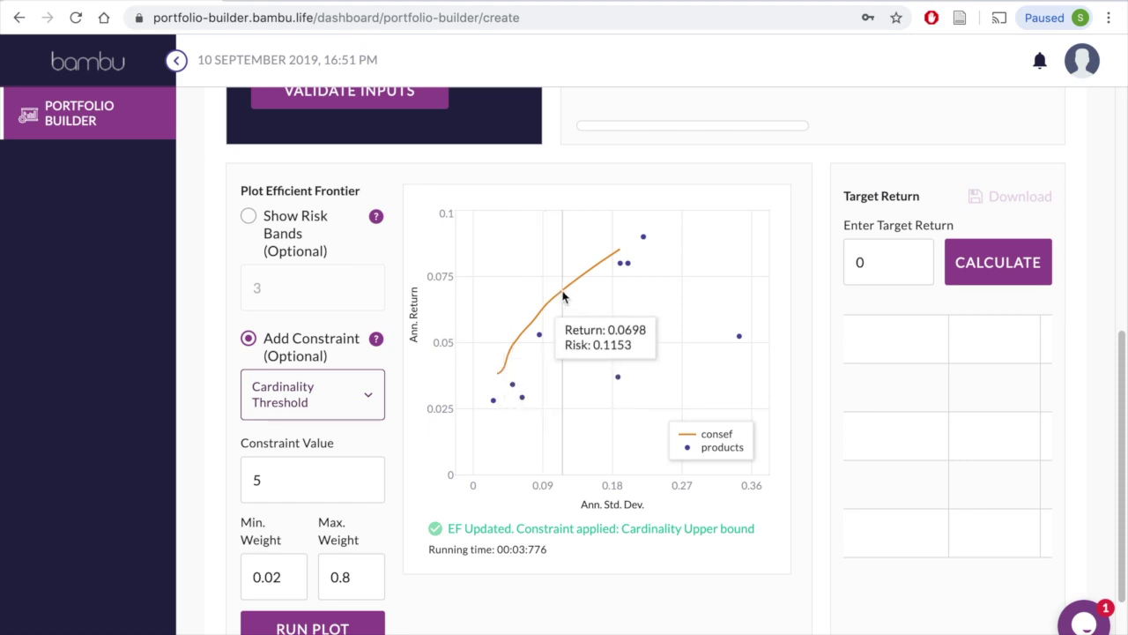
{"action": "scroll", "coordinate": [612, 265], "scroll_direction": "down", "scroll_amount": 3}
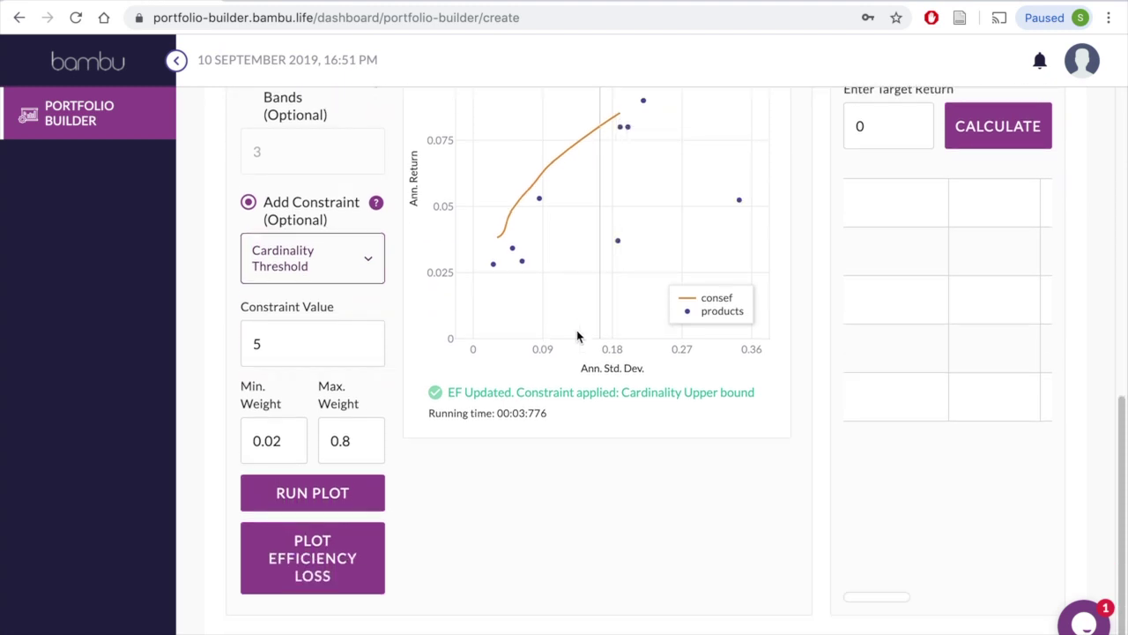
{"action": "left_click", "coordinate": [346, 576]}
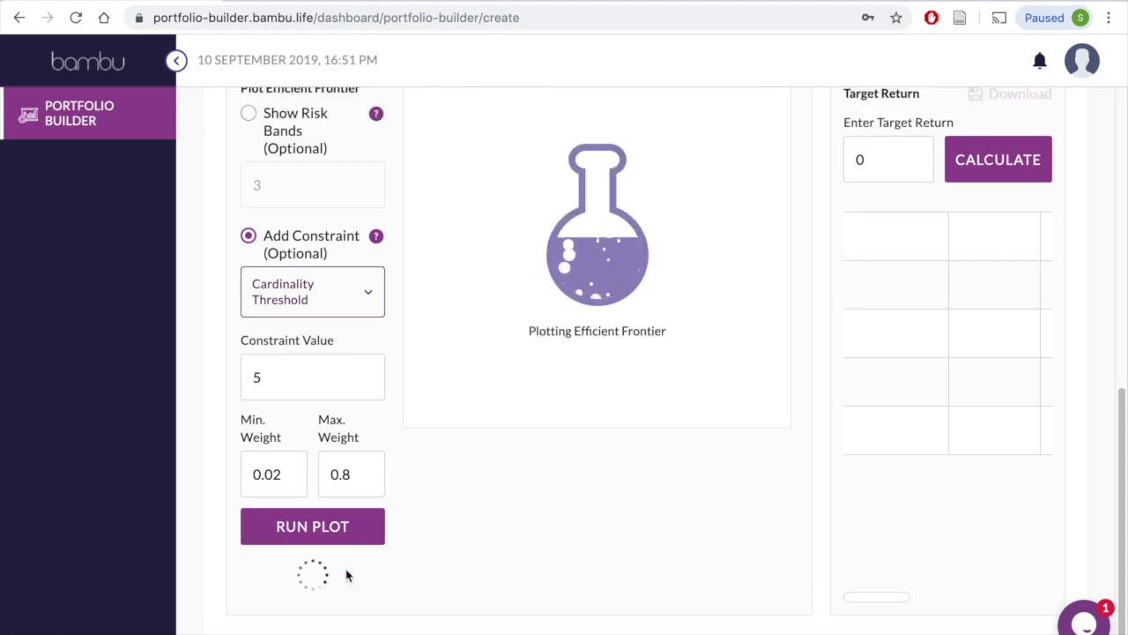
{"action": "scroll", "coordinate": [347, 575], "scroll_direction": "up", "scroll_amount": 1}
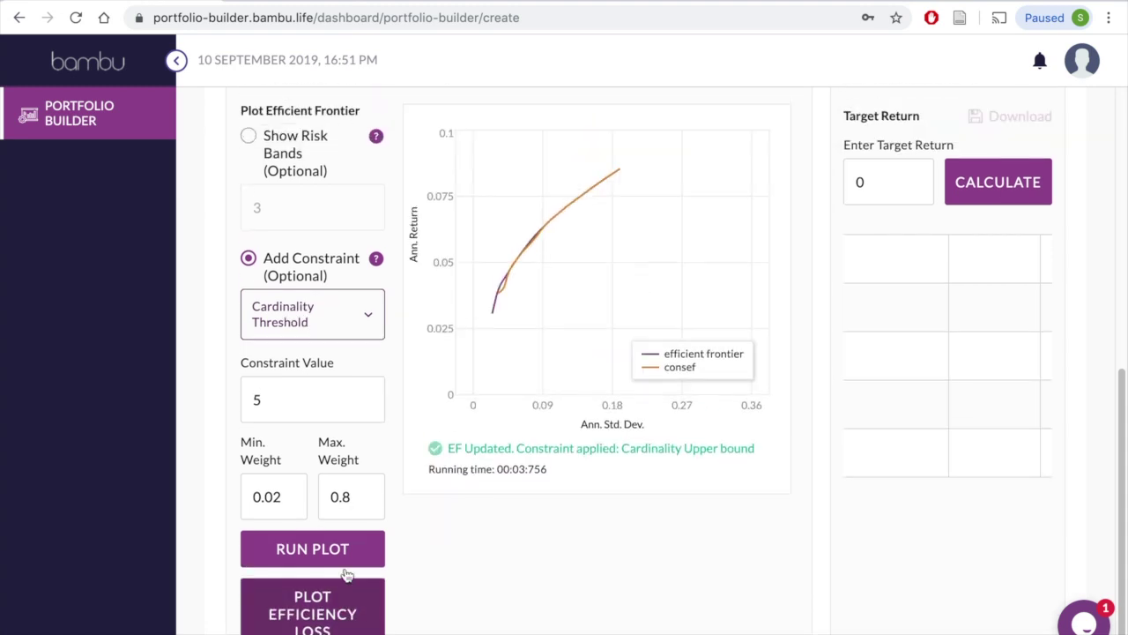
{"action": "scroll", "coordinate": [346, 569], "scroll_direction": "up", "scroll_amount": 5}
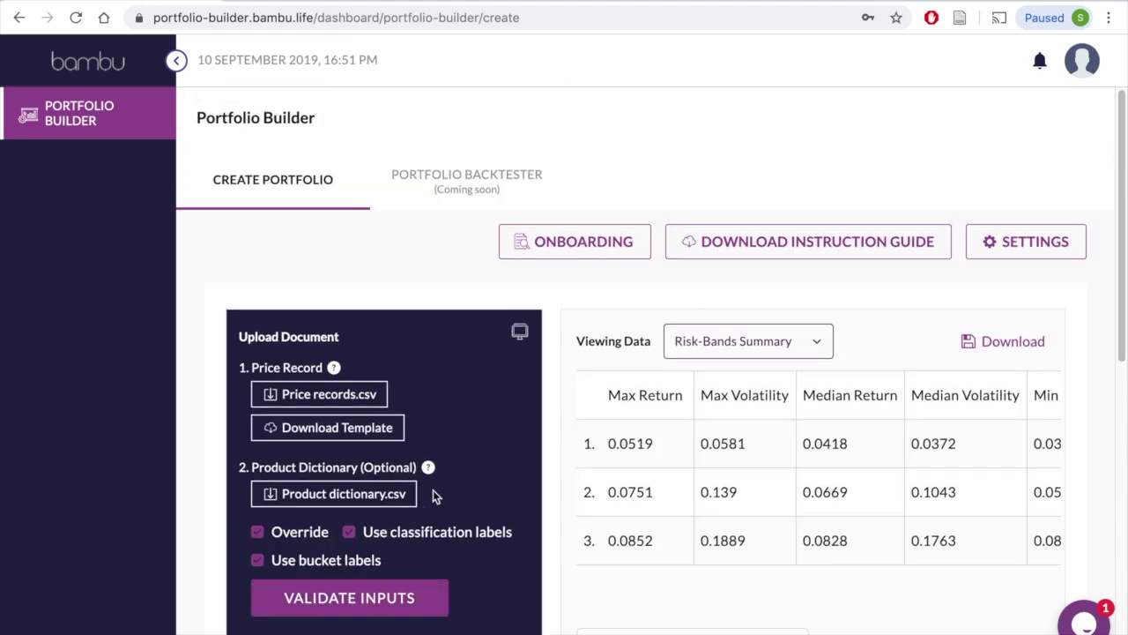
Step: Lower the accuracy setting from 10 to 8 and save the settings
{"action": "left_click", "coordinate": [1005, 241]}
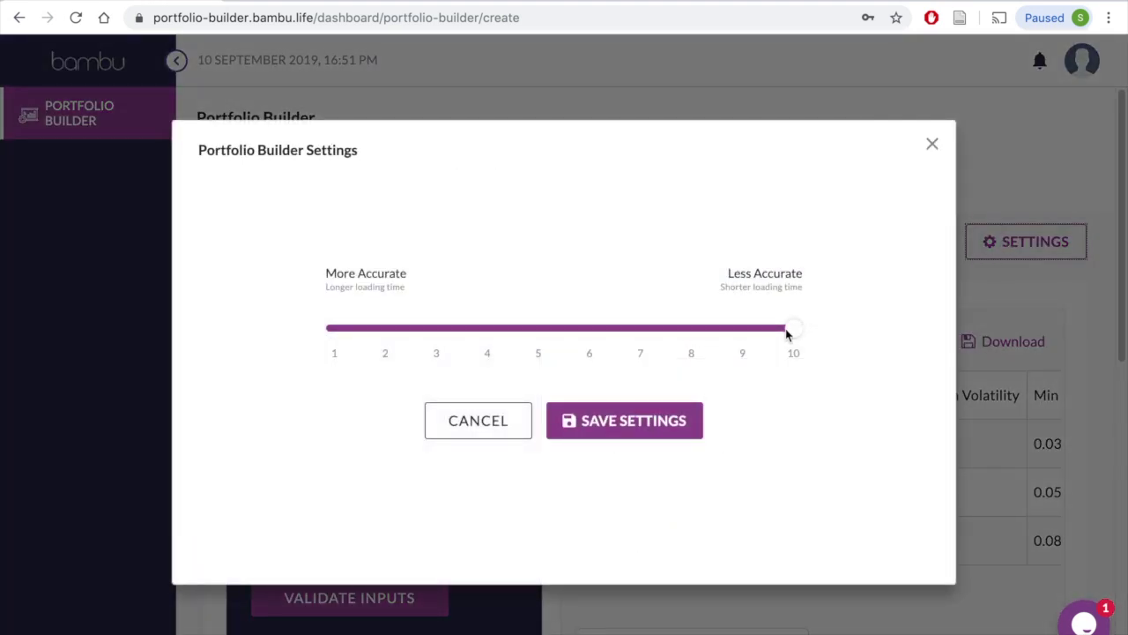
{"action": "left_click_drag", "start_coordinate": [789, 330], "coordinate": [690, 335]}
{"action": "left_click", "coordinate": [641, 421]}
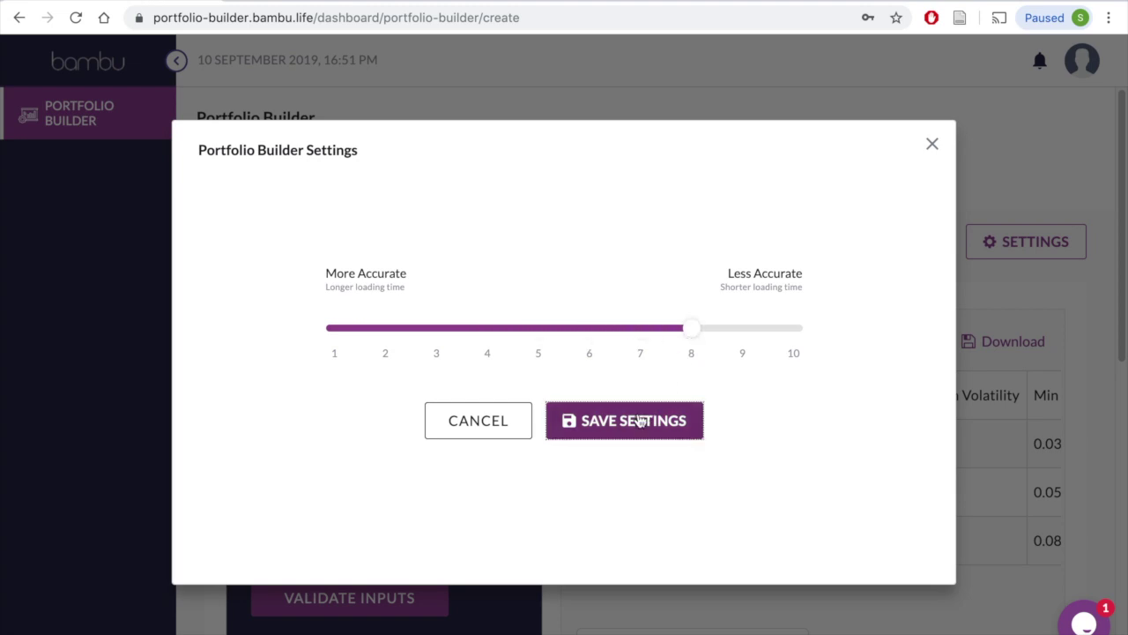
{"action": "scroll", "coordinate": [643, 418], "scroll_direction": "down", "scroll_amount": 6}
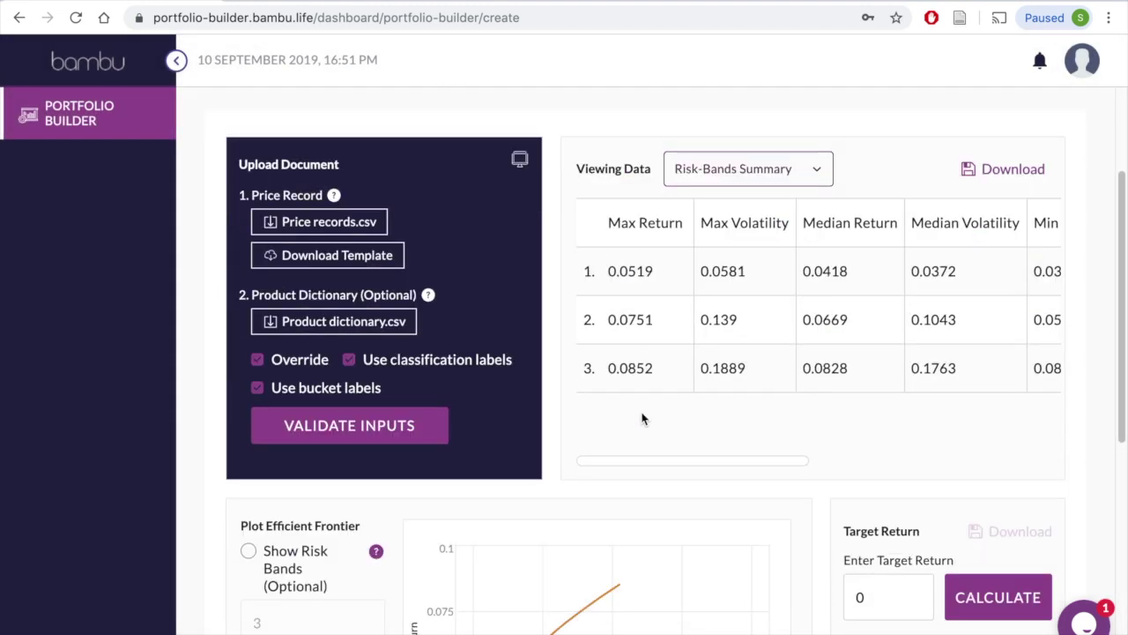
Step: Calculate the 0.12 target-return portfolio (return 0.0857, risk 0.1926, QQQ 0.3274) and download the results
{"action": "left_click", "coordinate": [877, 194]}
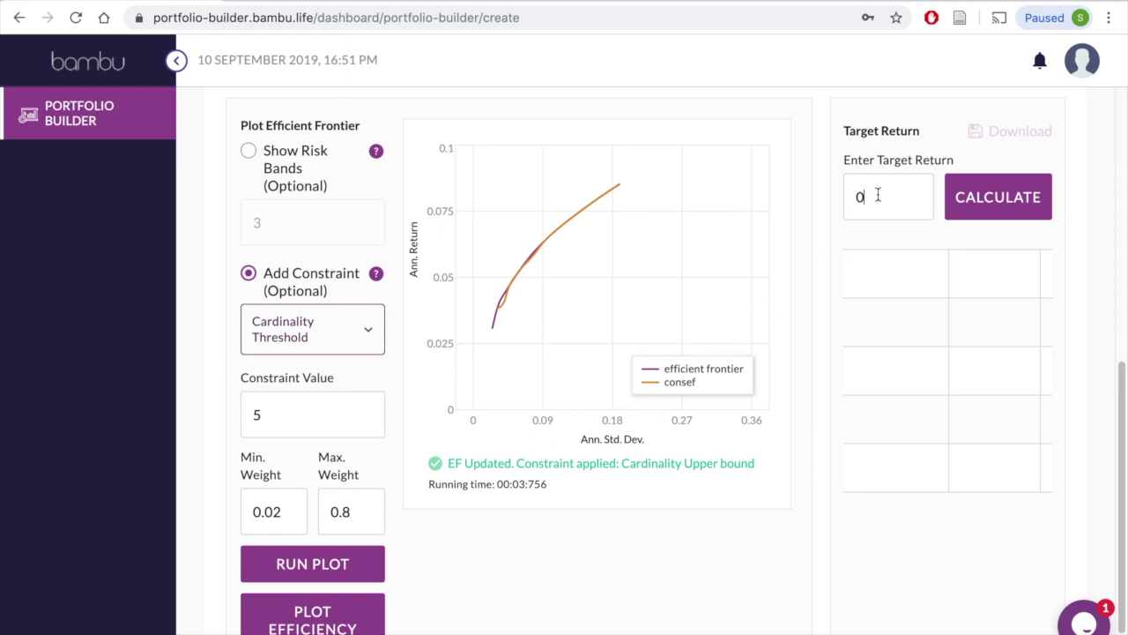
{"action": "type", "text": ".12"}
{"action": "left_click", "coordinate": [972, 193]}
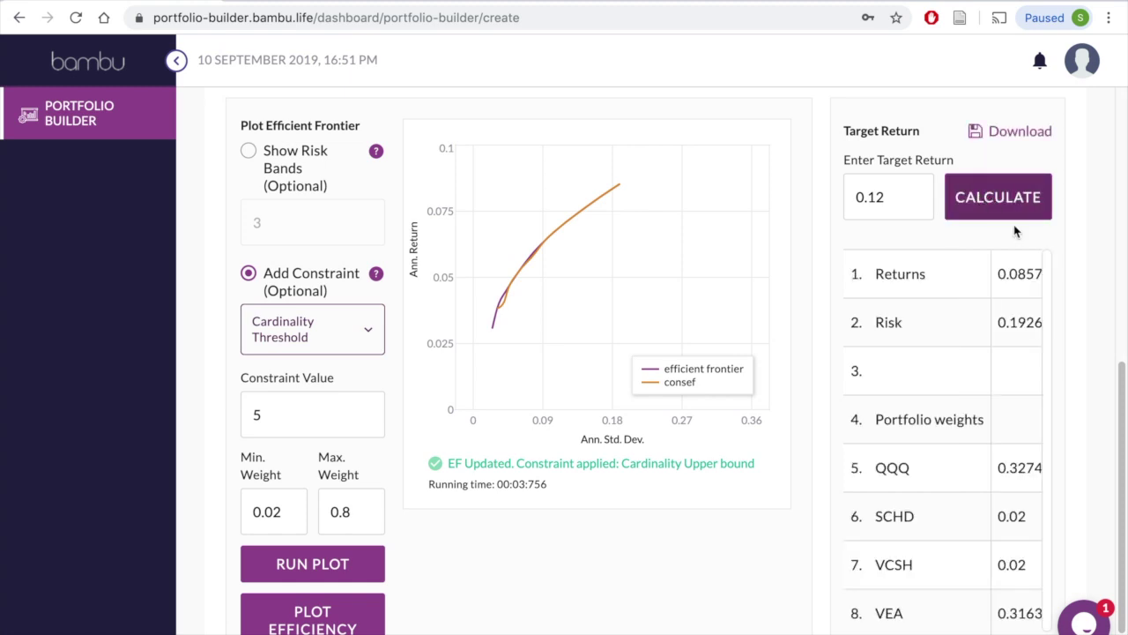
{"action": "scroll", "coordinate": [1028, 374], "scroll_direction": "down", "scroll_amount": 1}
{"action": "scroll", "coordinate": [882, 605], "scroll_direction": "right", "scroll_amount": 1}
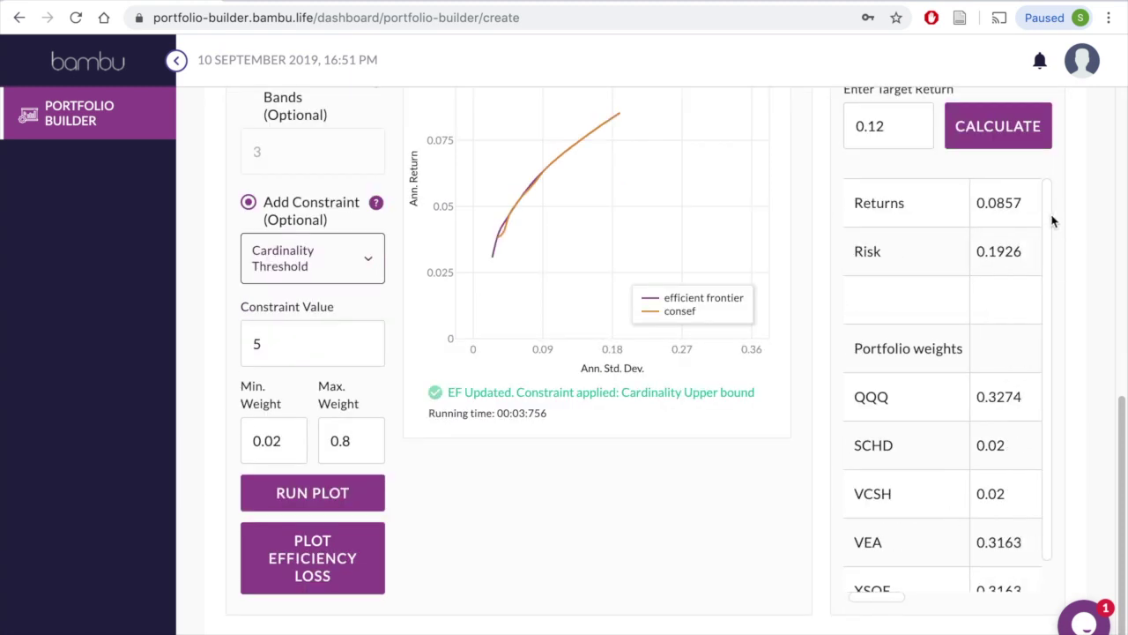
{"action": "scroll", "coordinate": [1055, 222], "scroll_direction": "down", "scroll_amount": 1}
{"action": "scroll", "coordinate": [1049, 256], "scroll_direction": "up", "scroll_amount": 1}
{"action": "scroll", "coordinate": [1058, 192], "scroll_direction": "up", "scroll_amount": 3}
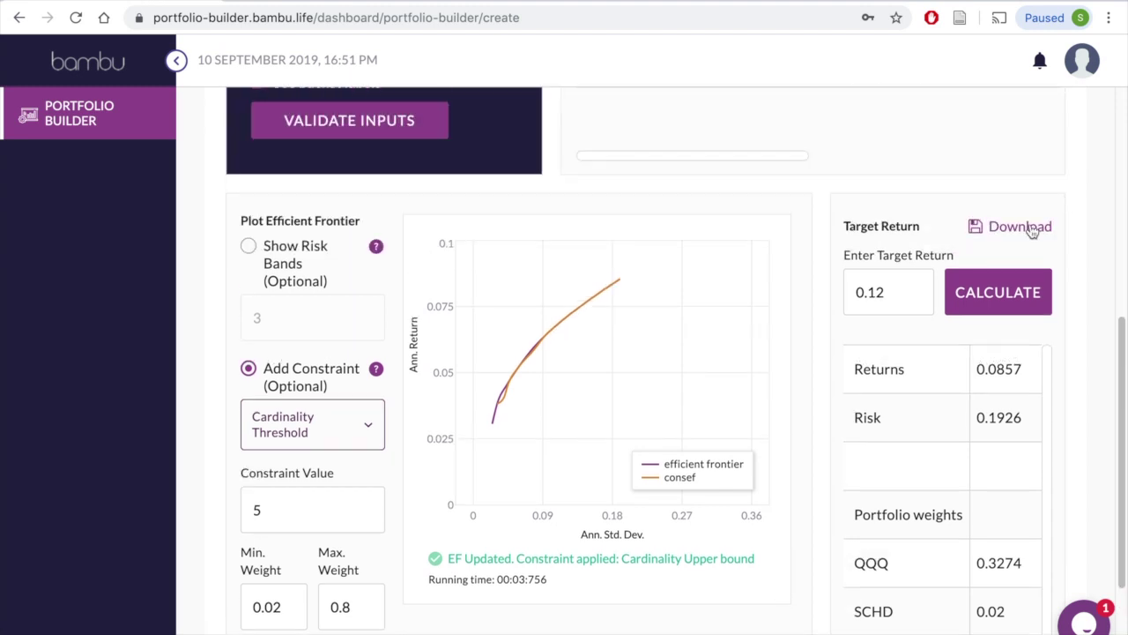
{"action": "left_click", "coordinate": [1033, 230]}
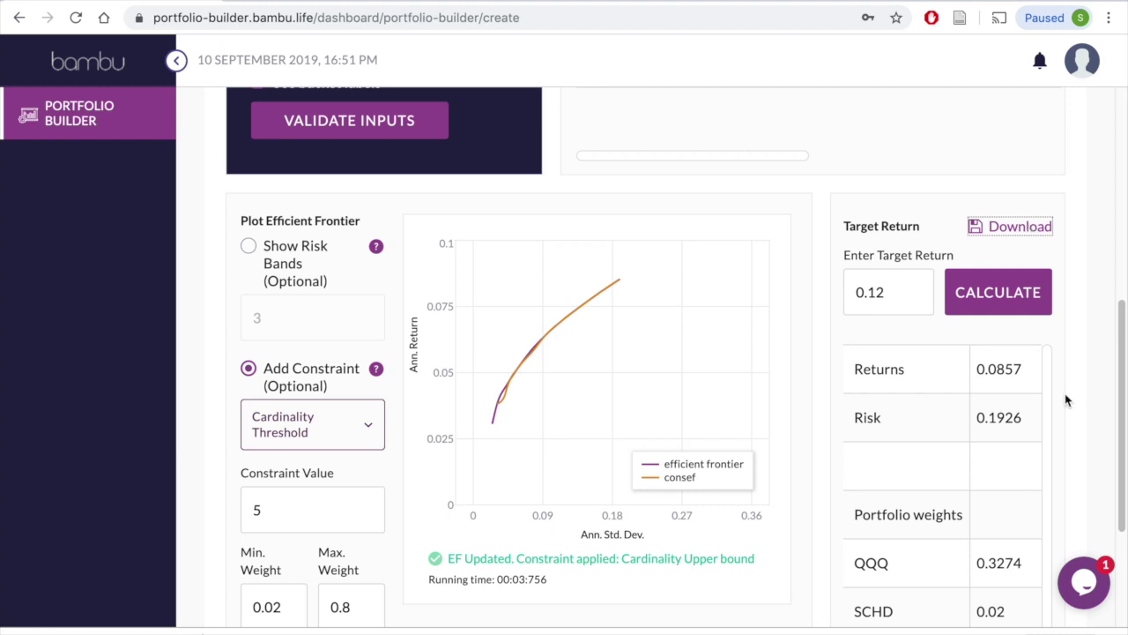
{"action": "scroll", "coordinate": [1079, 291], "scroll_direction": "up", "scroll_amount": 8}
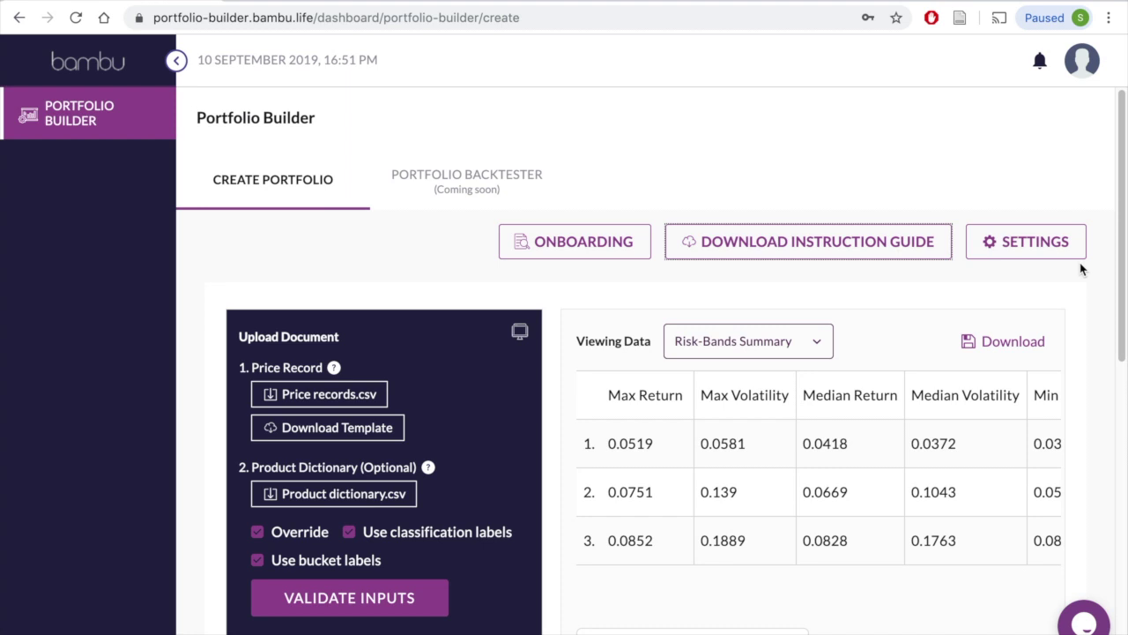
Step: Open the instruction guide's Google Drive folder, then close that tab to return to the builder
{"action": "left_click", "coordinate": [831, 250]}
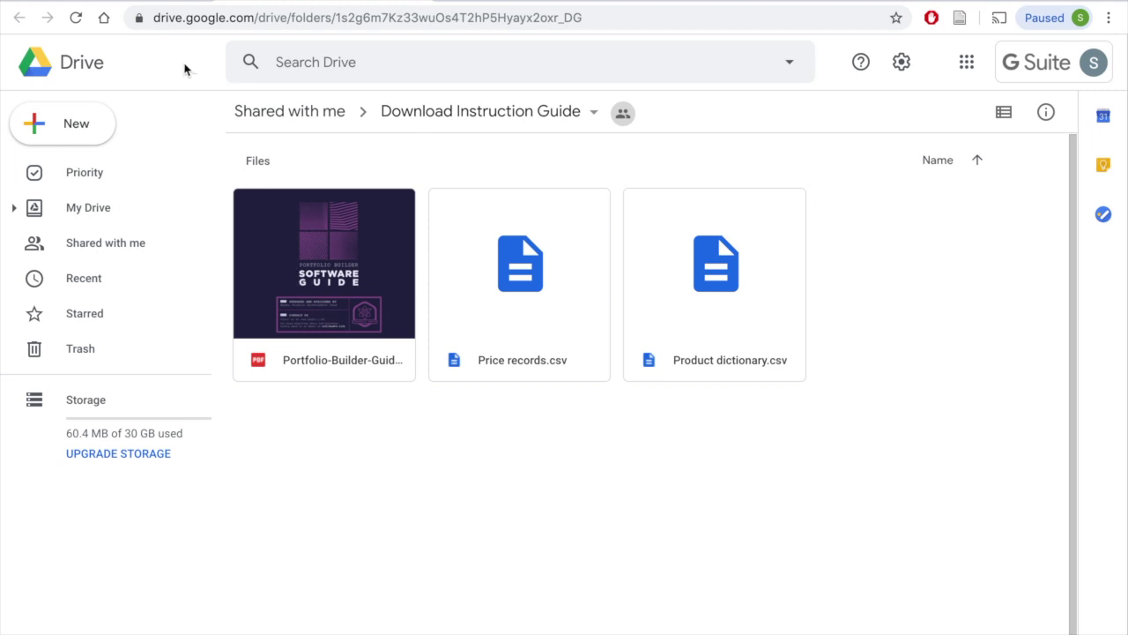
{"action": "key", "text": "ctrl+w"}
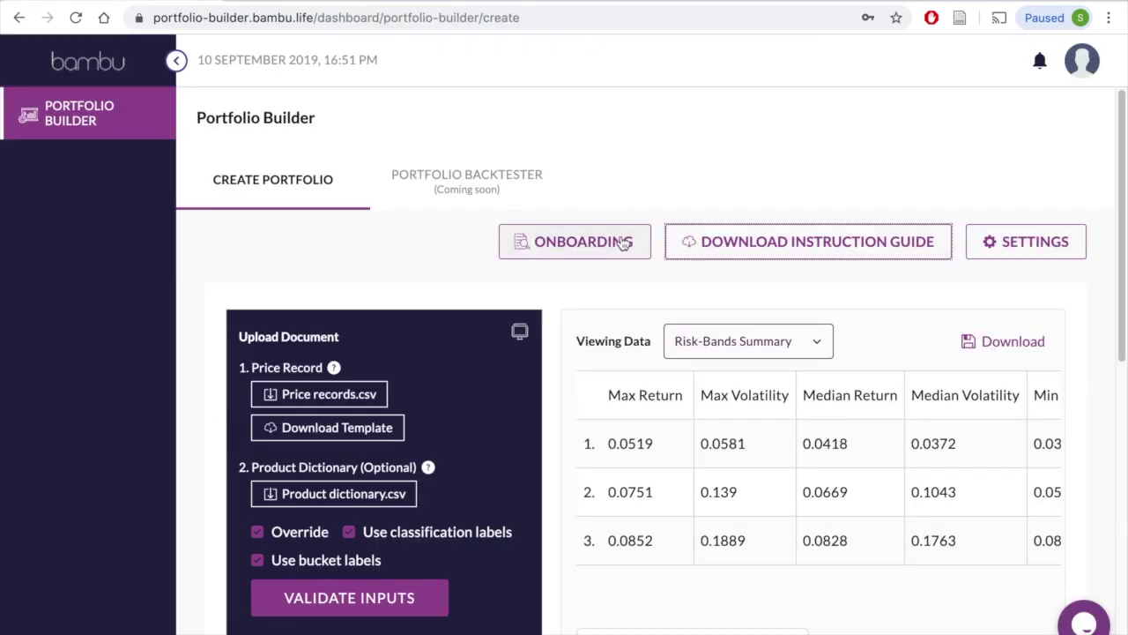
{"action": "left_click", "coordinate": [620, 240]}
{"action": "left_click", "coordinate": [639, 480]}
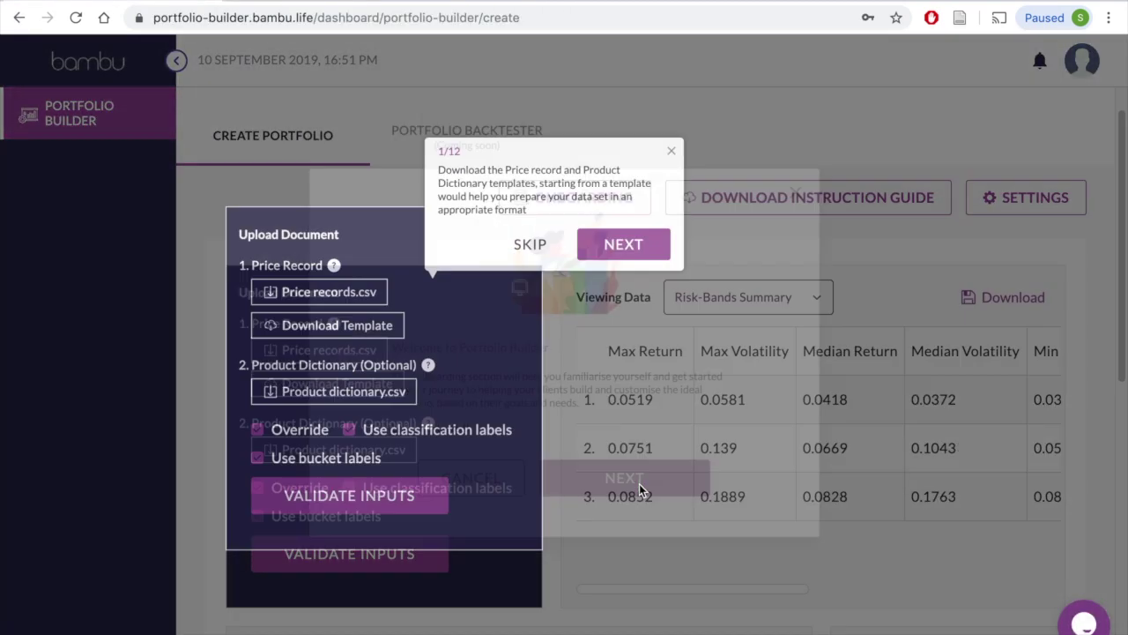
{"action": "left_click", "coordinate": [623, 246]}
{"action": "left_click", "coordinate": [534, 248]}
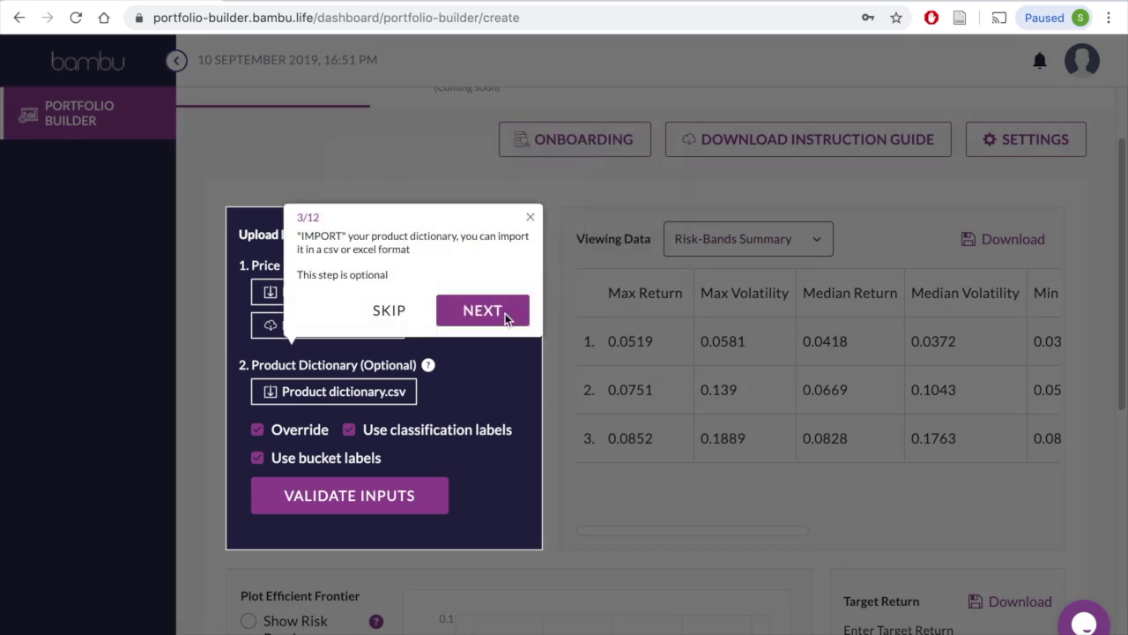
{"action": "left_click", "coordinate": [486, 319]}
{"action": "left_click", "coordinate": [517, 227]}
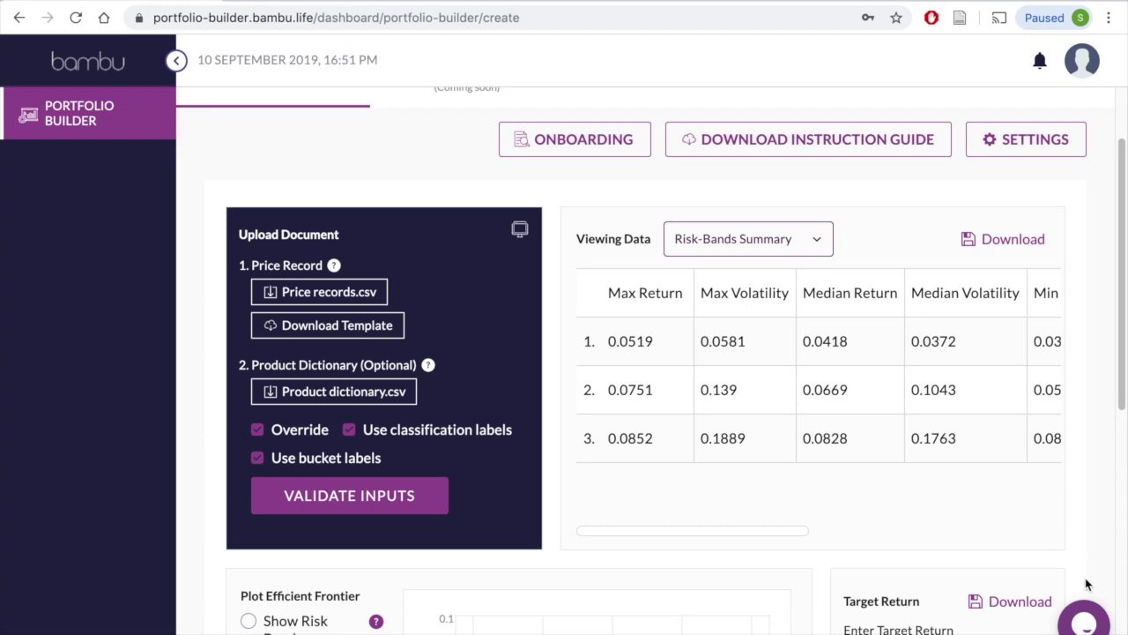
{"action": "left_click", "coordinate": [1083, 620]}
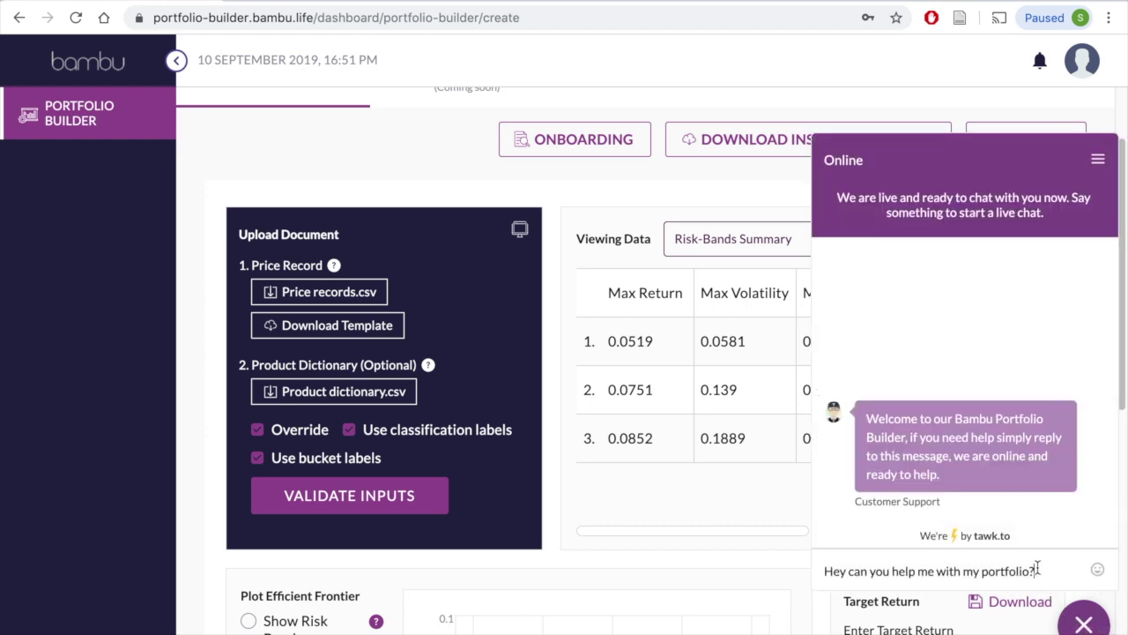
{"action": "type", "text": "I'm having some tr"}
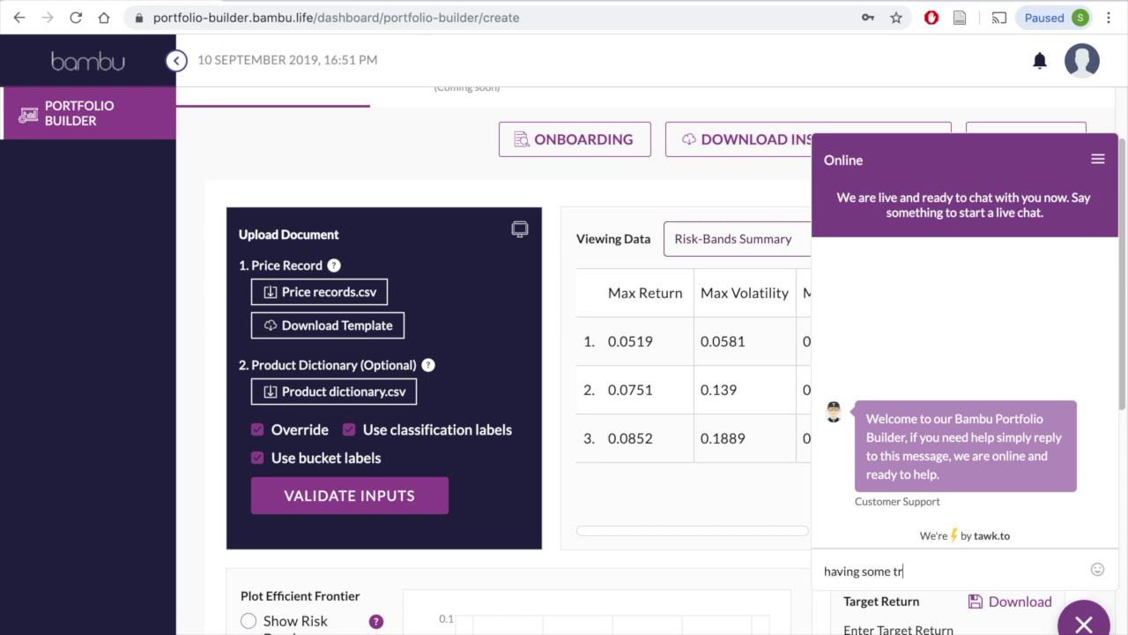
{"action": "type", "text": "oubles!"}
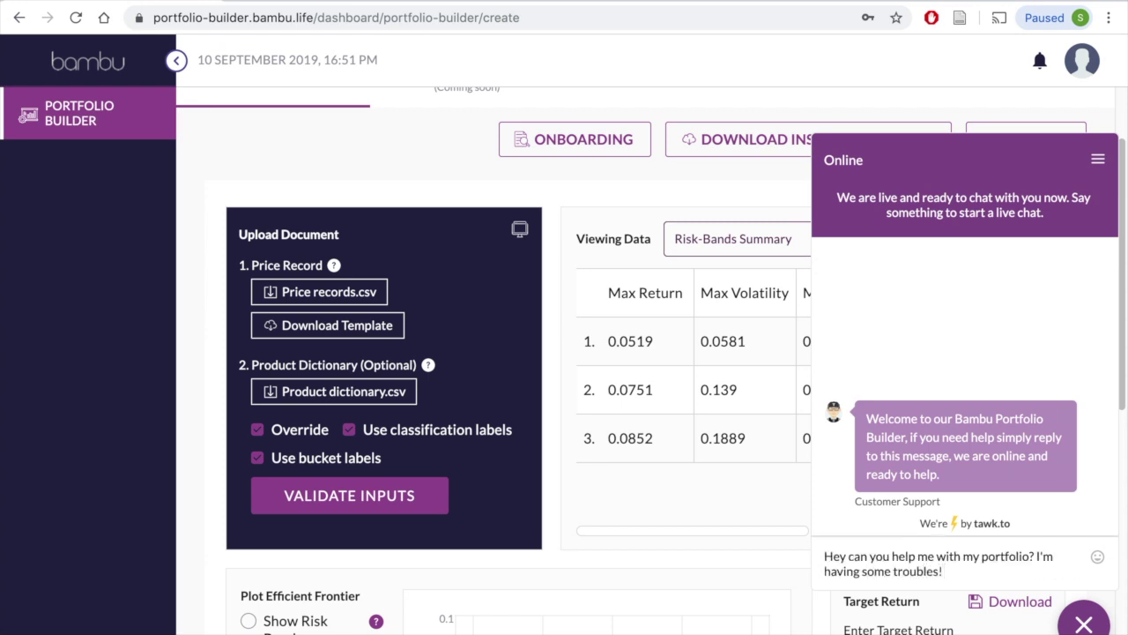
{"action": "left_click", "coordinate": [1098, 625]}
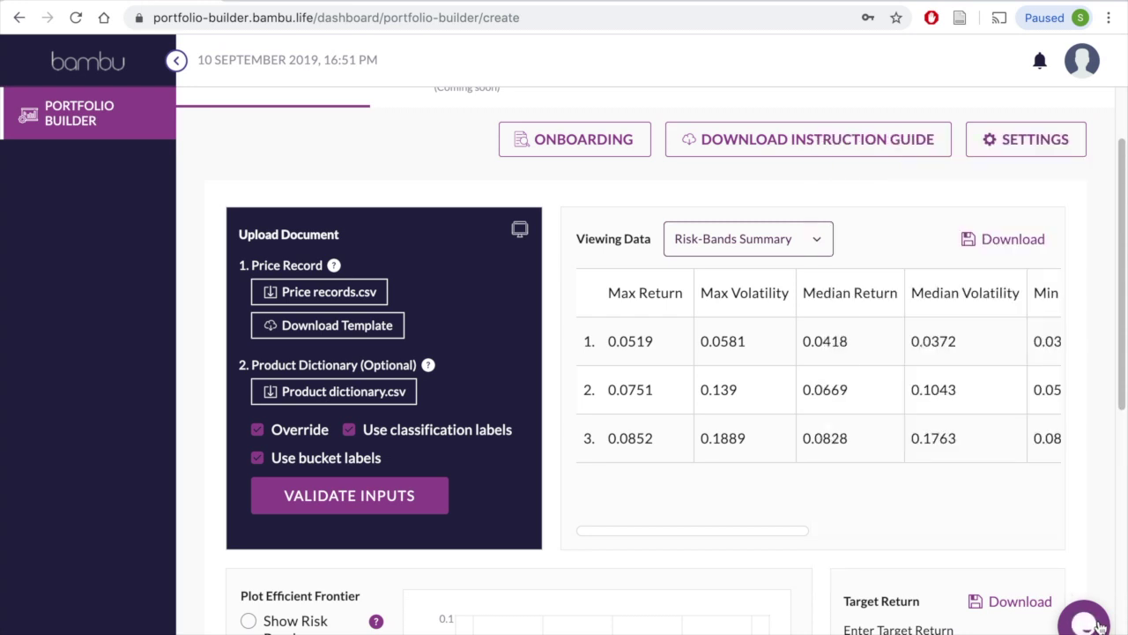